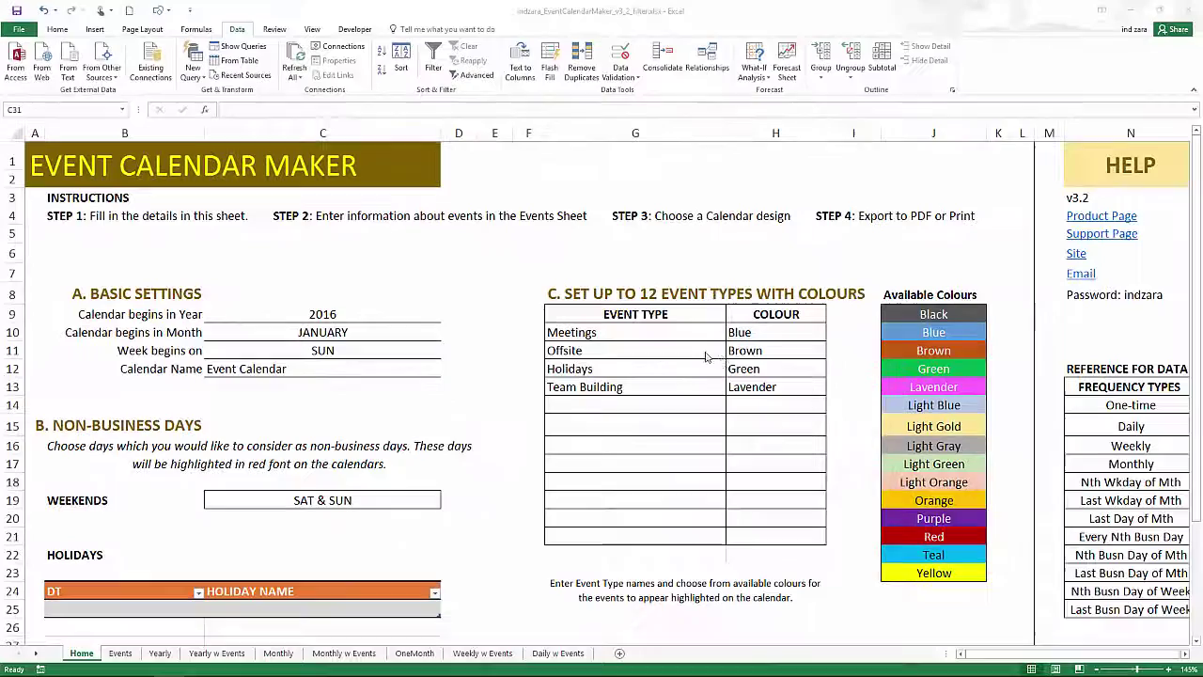
Switch to the Events sheet that lists the four weekly 2016 events and their types.
left_click(121, 653)
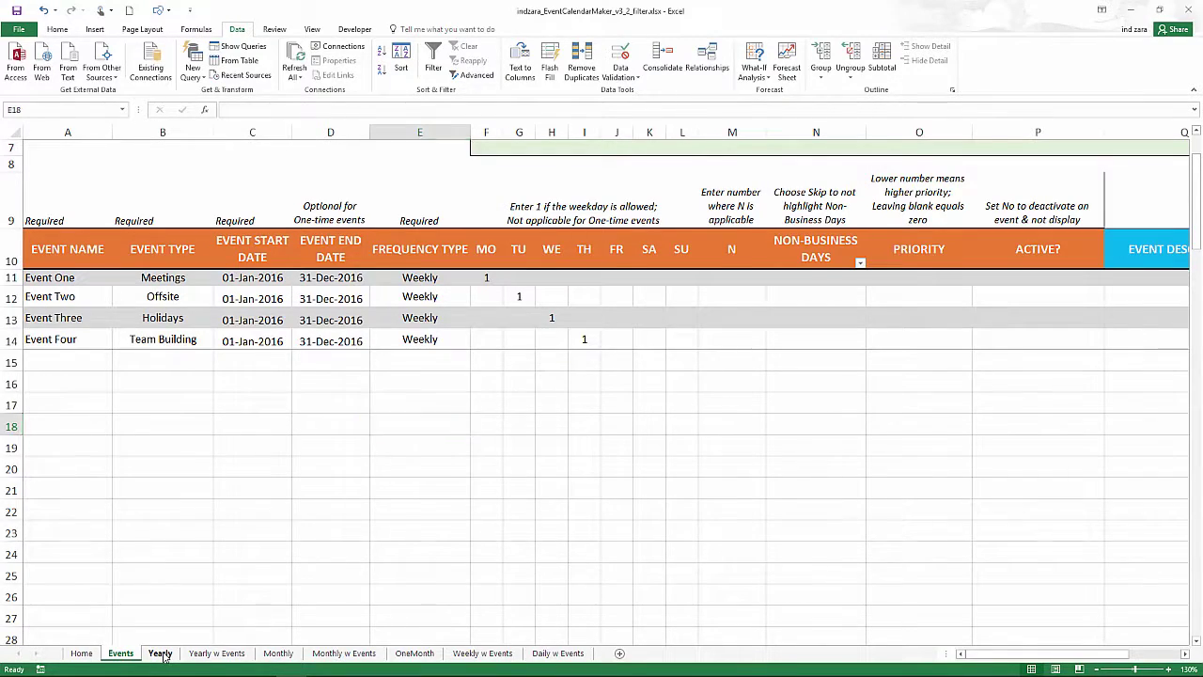
left_click(162, 654)
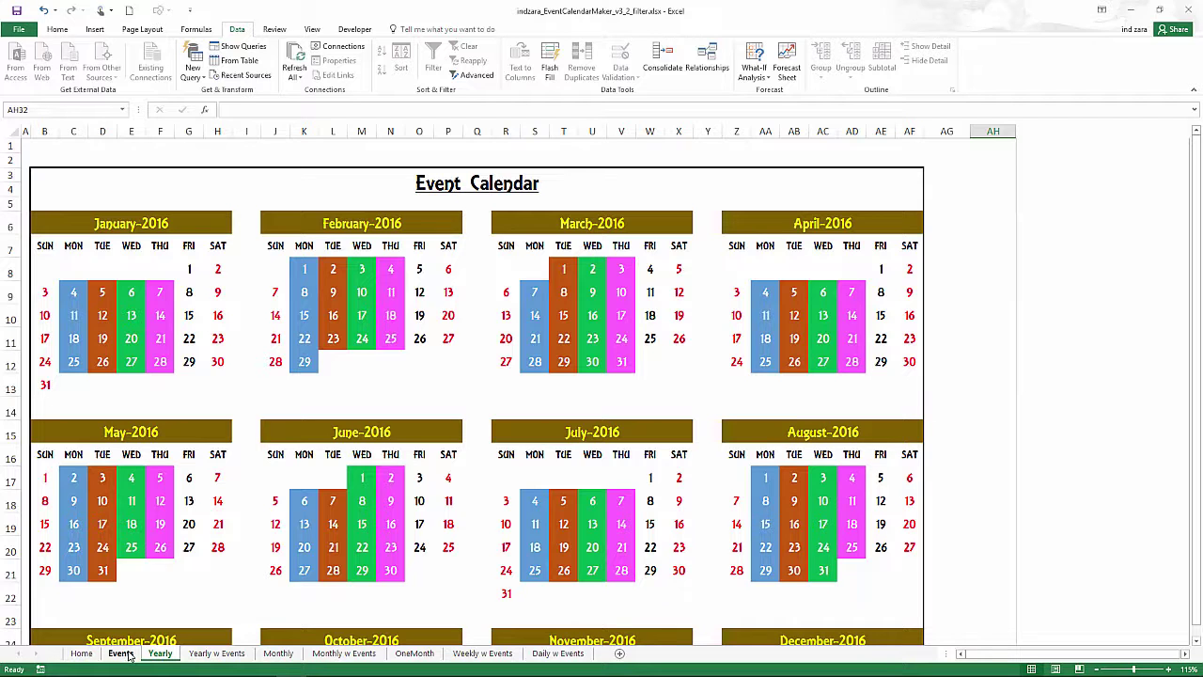
left_click(121, 653)
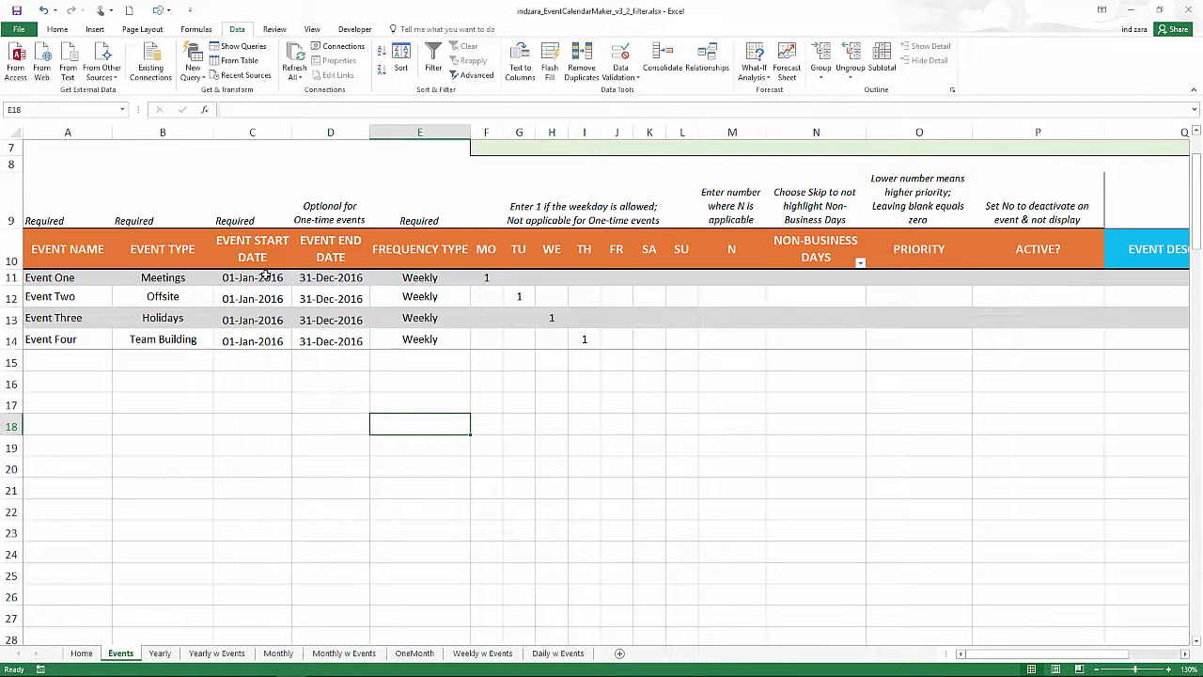
Set Event One's Active? value in P11 to No and check that the Yearly calendar drops it.
left_click(1093, 281)
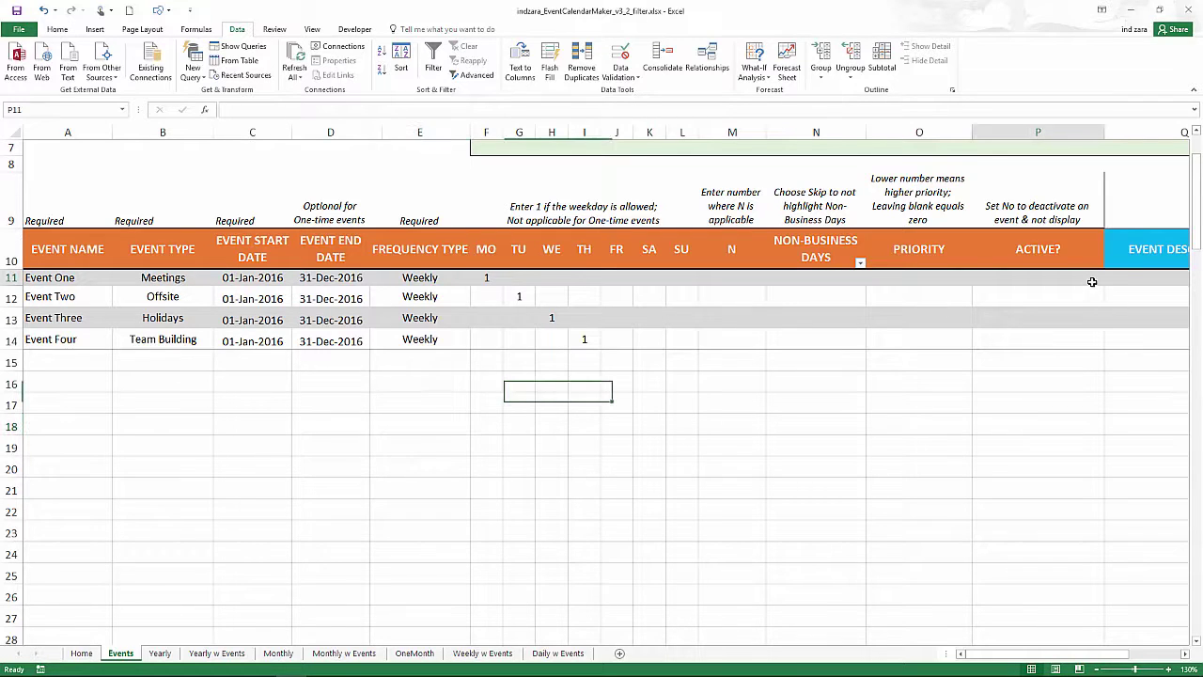
left_click(1109, 280)
left_click(1105, 293)
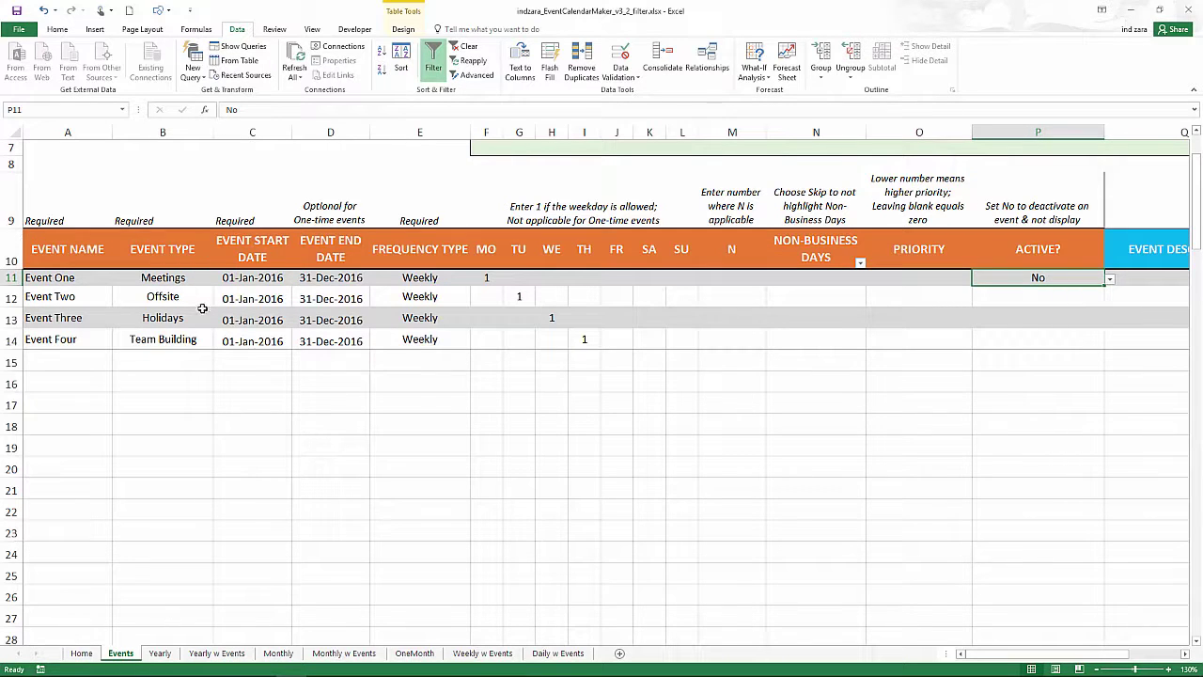
left_click(160, 652)
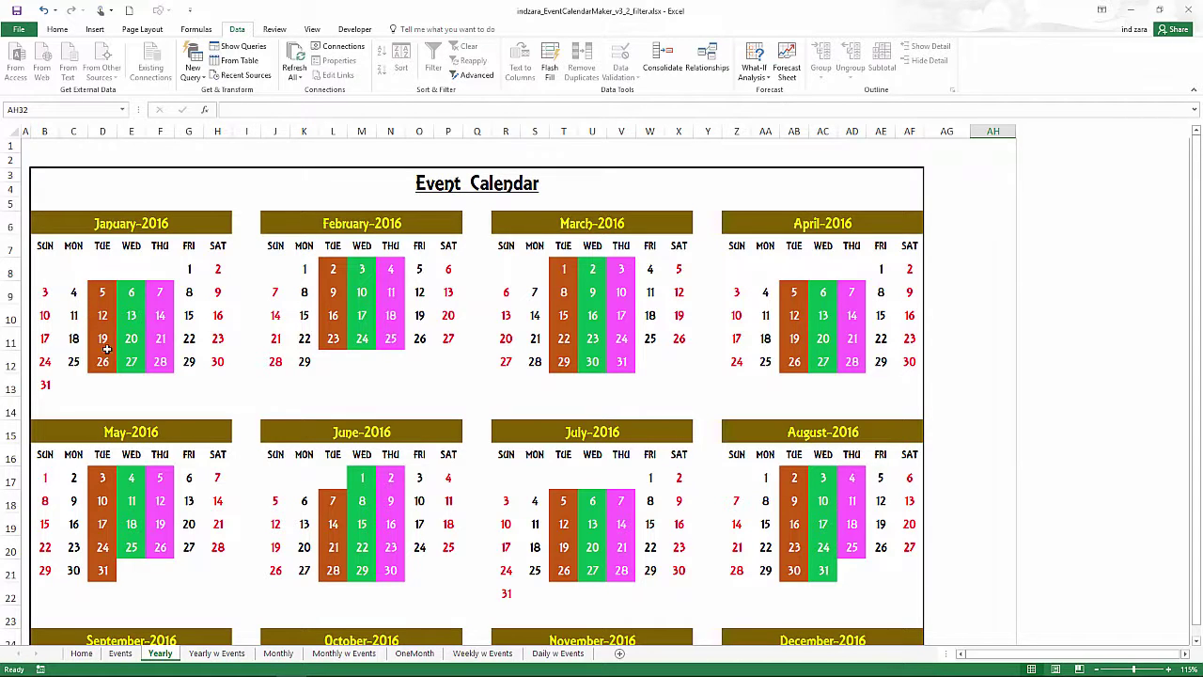
left_click(120, 652)
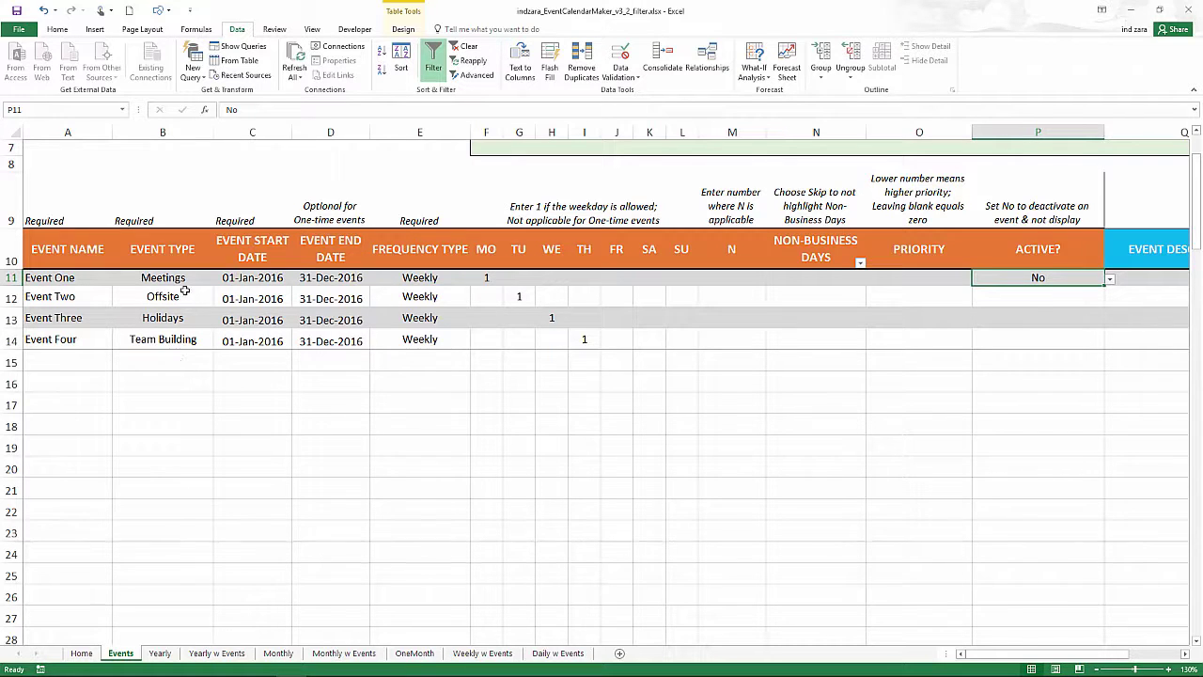
Change the P11:P14 data validation list source to 'No, Yes', applied to all matching cells.
left_click(1017, 316)
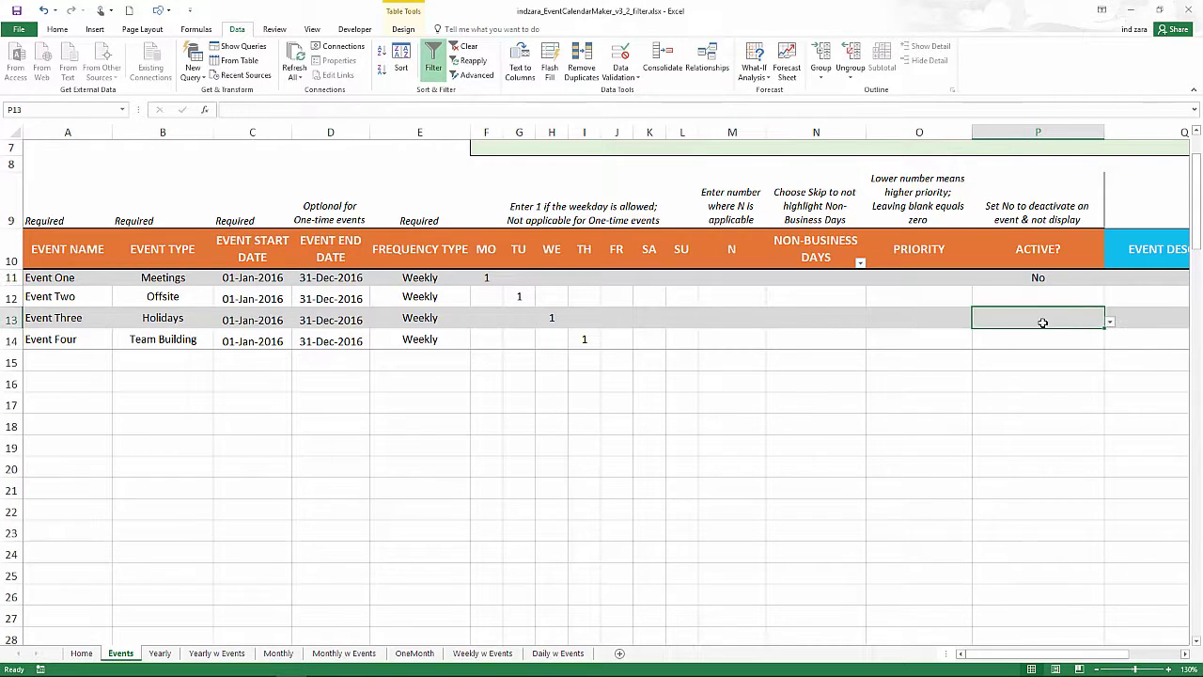
left_click(1087, 278)
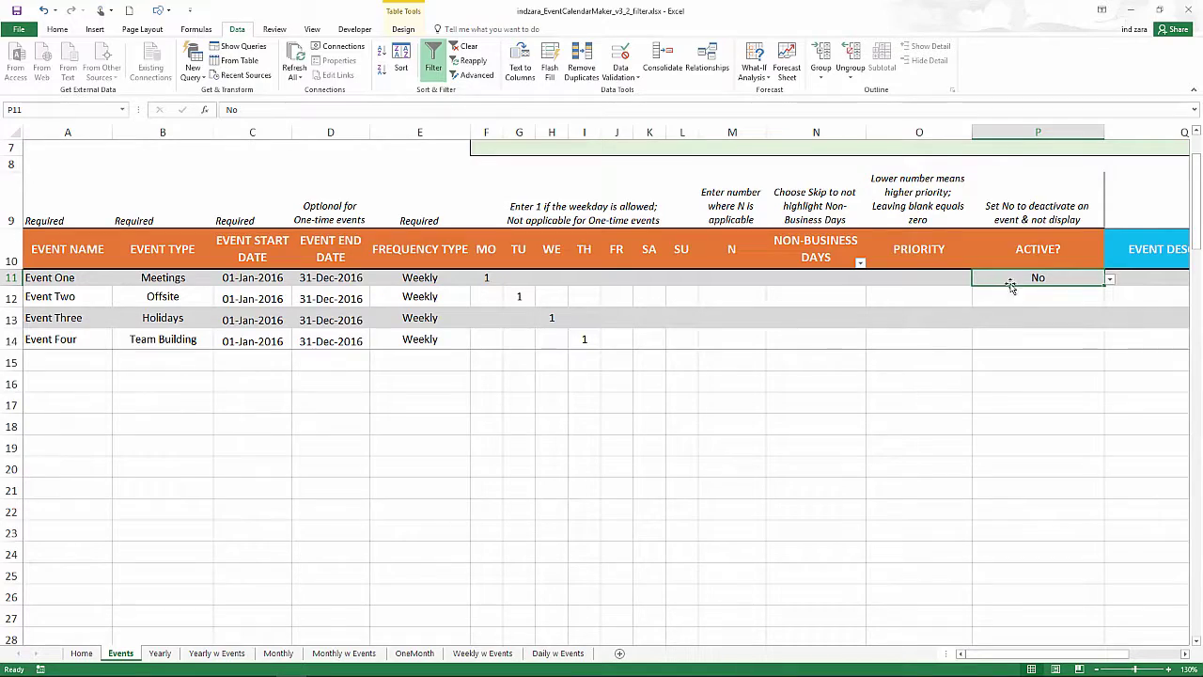
left_click_drag(1008, 277, 1010, 341)
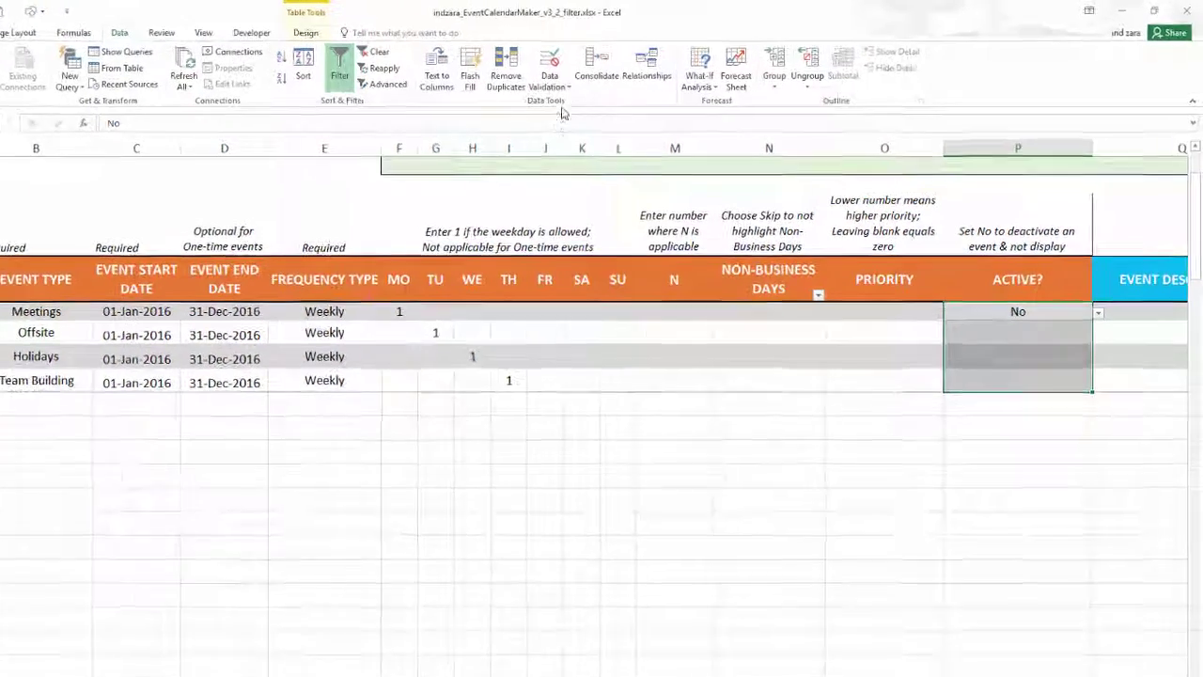
left_click(628, 79)
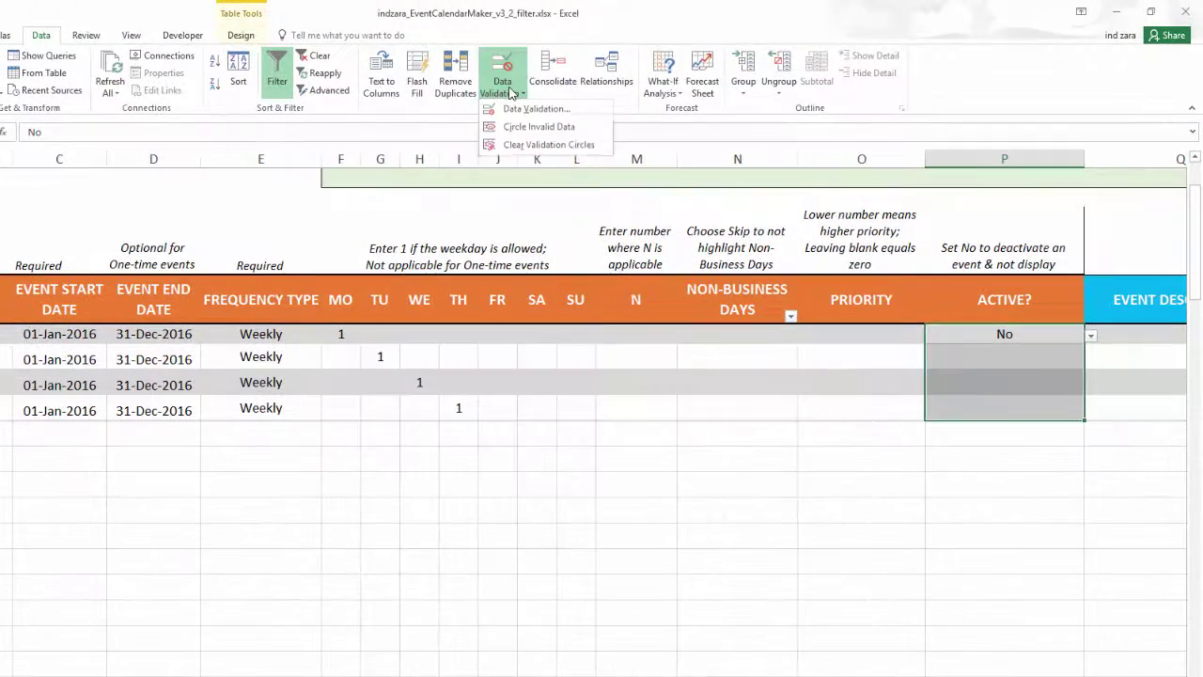
left_click(535, 109)
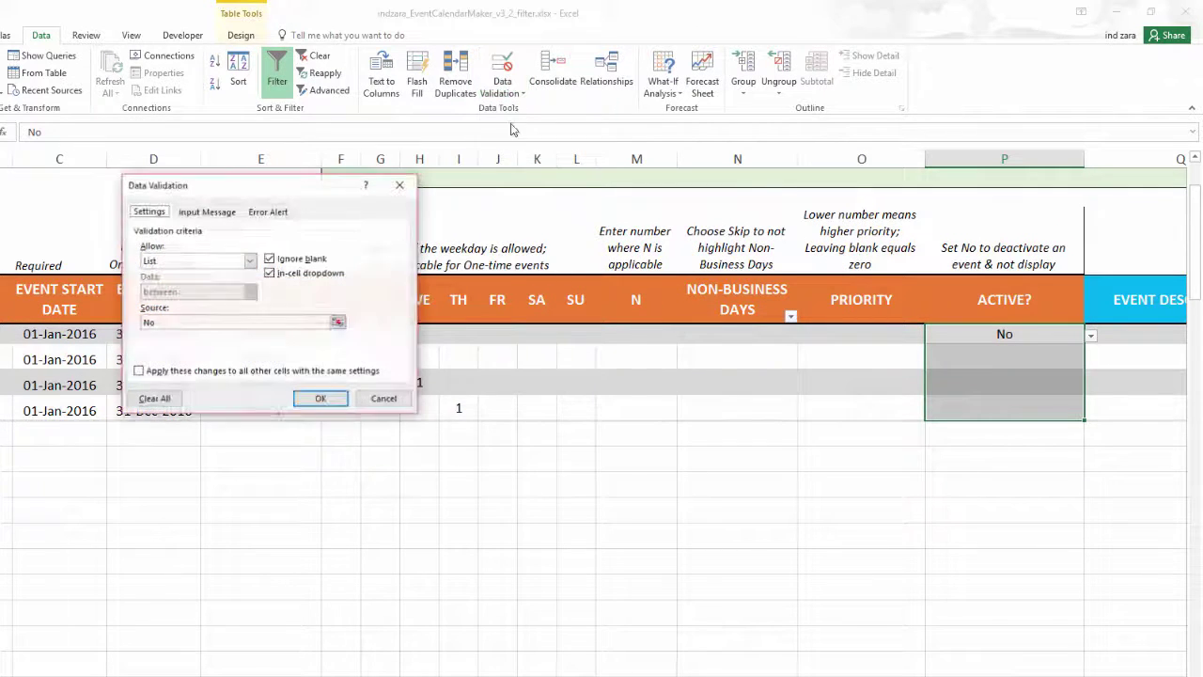
left_click(196, 320)
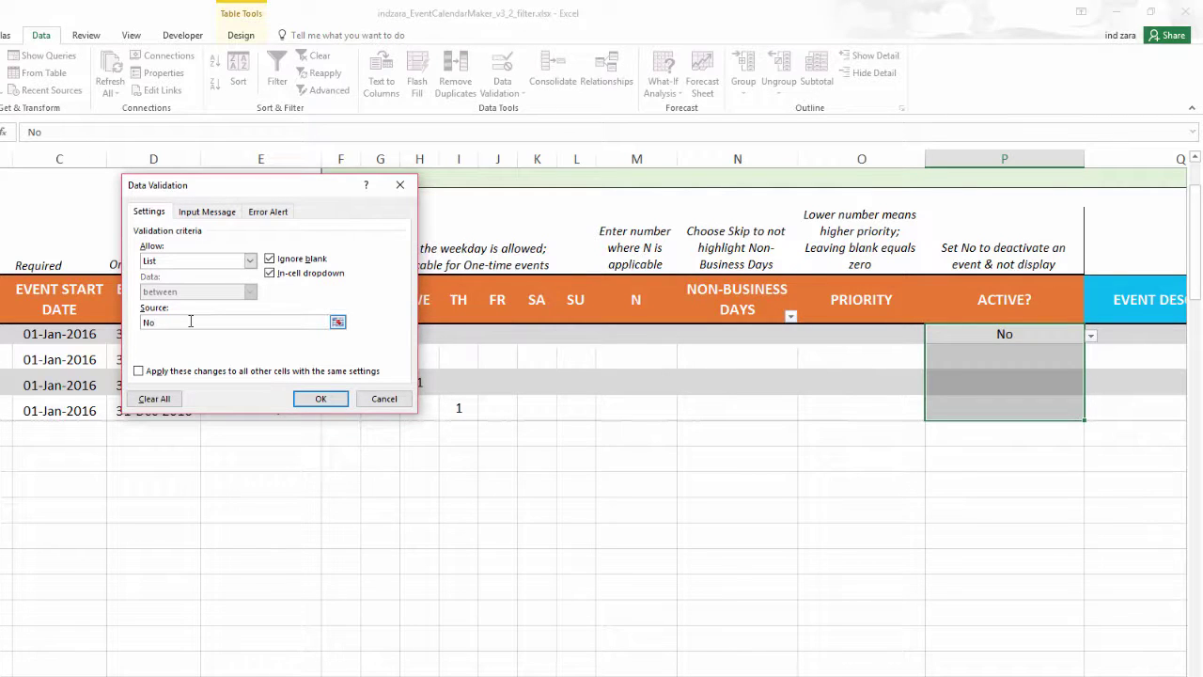
type(", Yes")
left_click(139, 371)
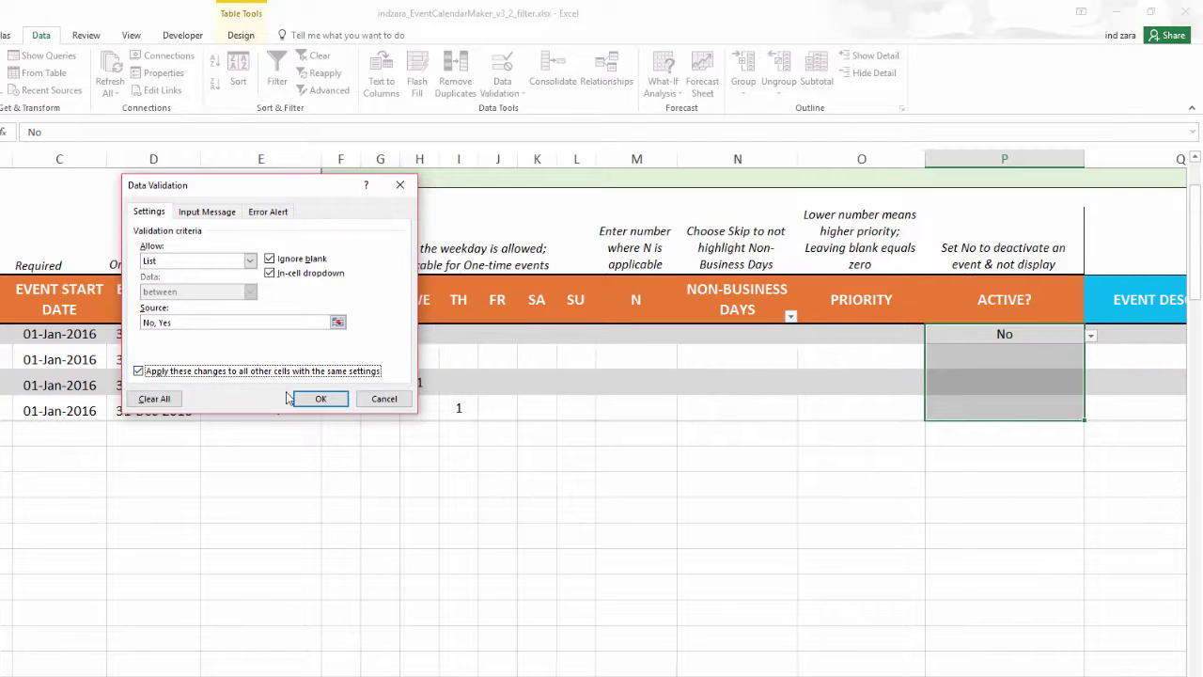
left_click(321, 398)
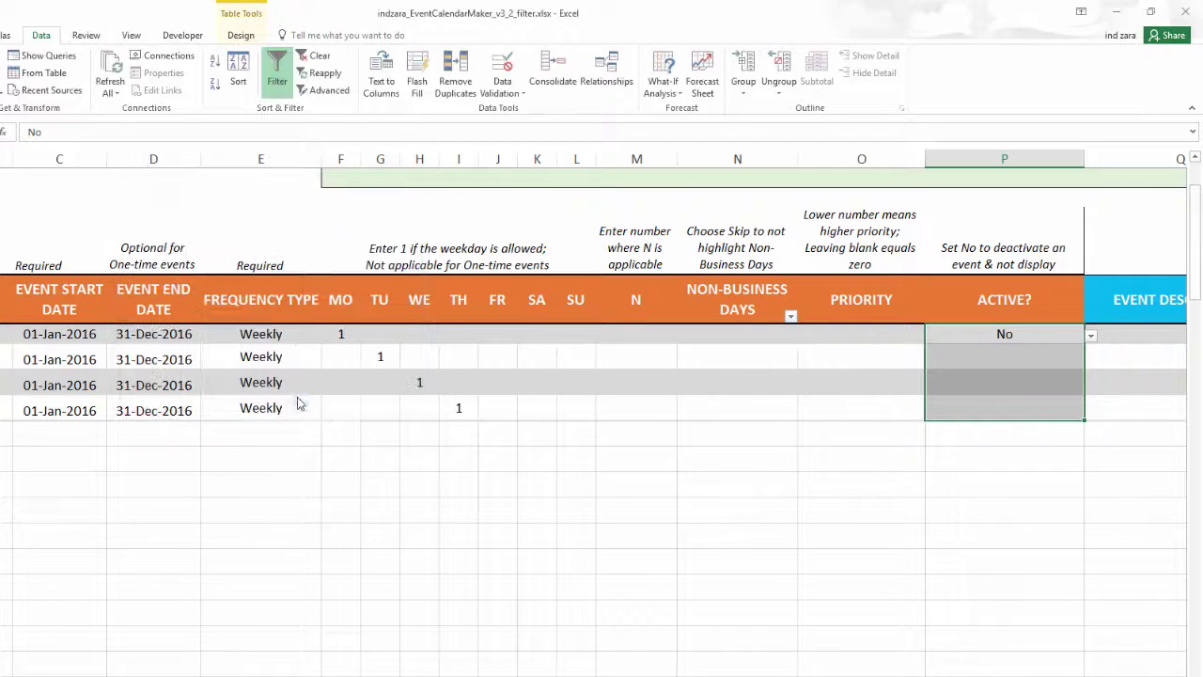
Hide columns M:O (N, Non-Business Days, Priority) so Active? follows the weekday columns.
left_click(982, 338)
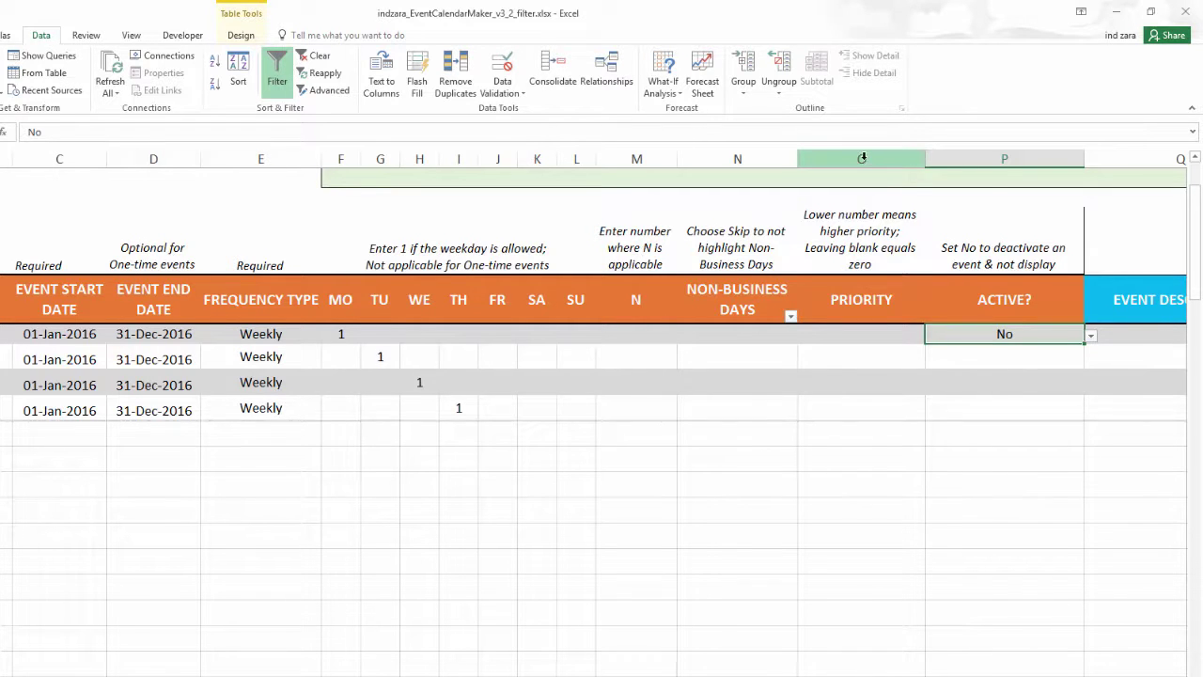
left_click_drag(861, 159, 627, 159)
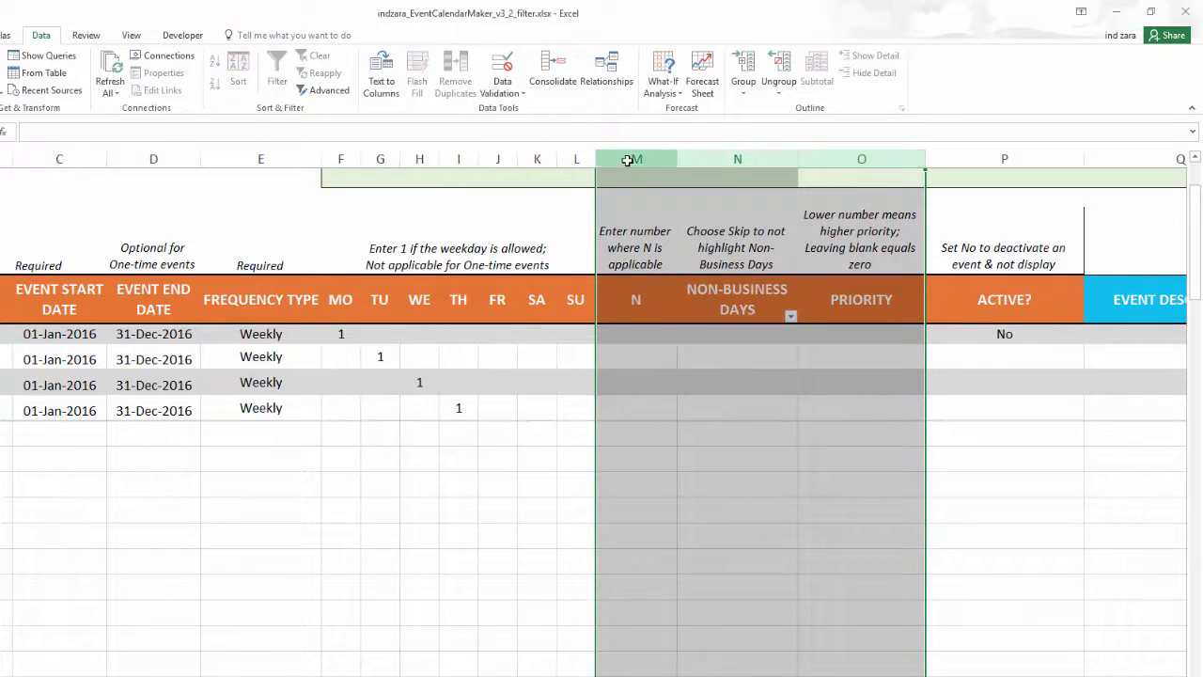
right_click(627, 159)
left_click(673, 357)
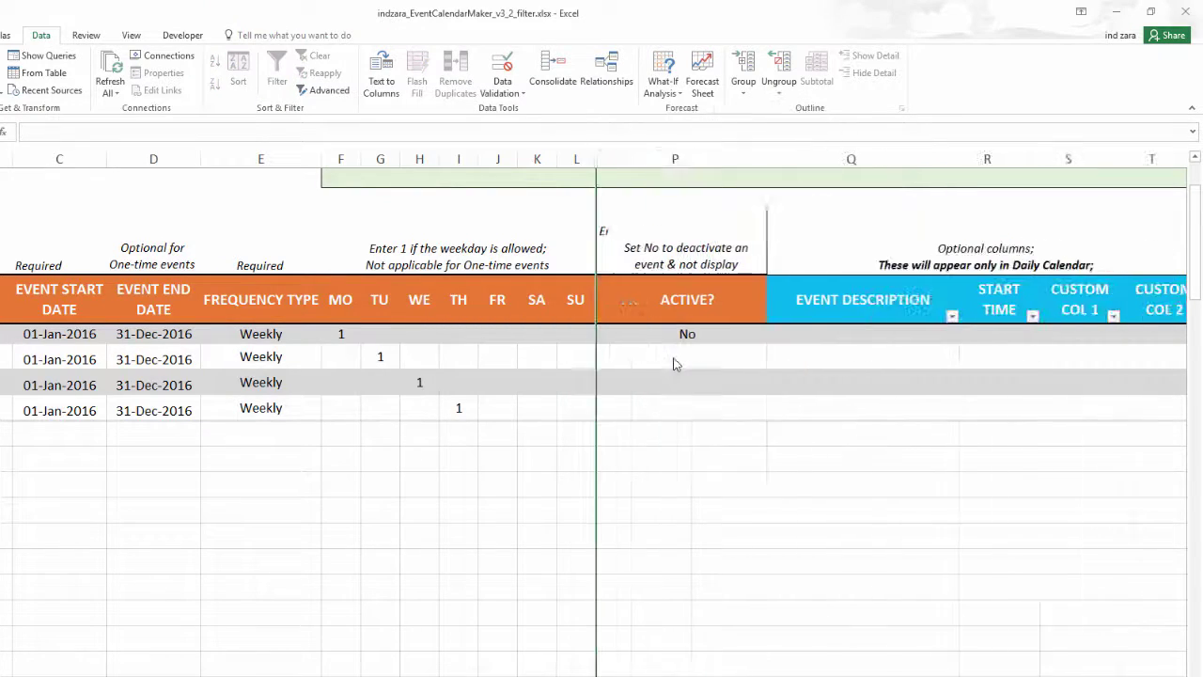
left_click(620, 343)
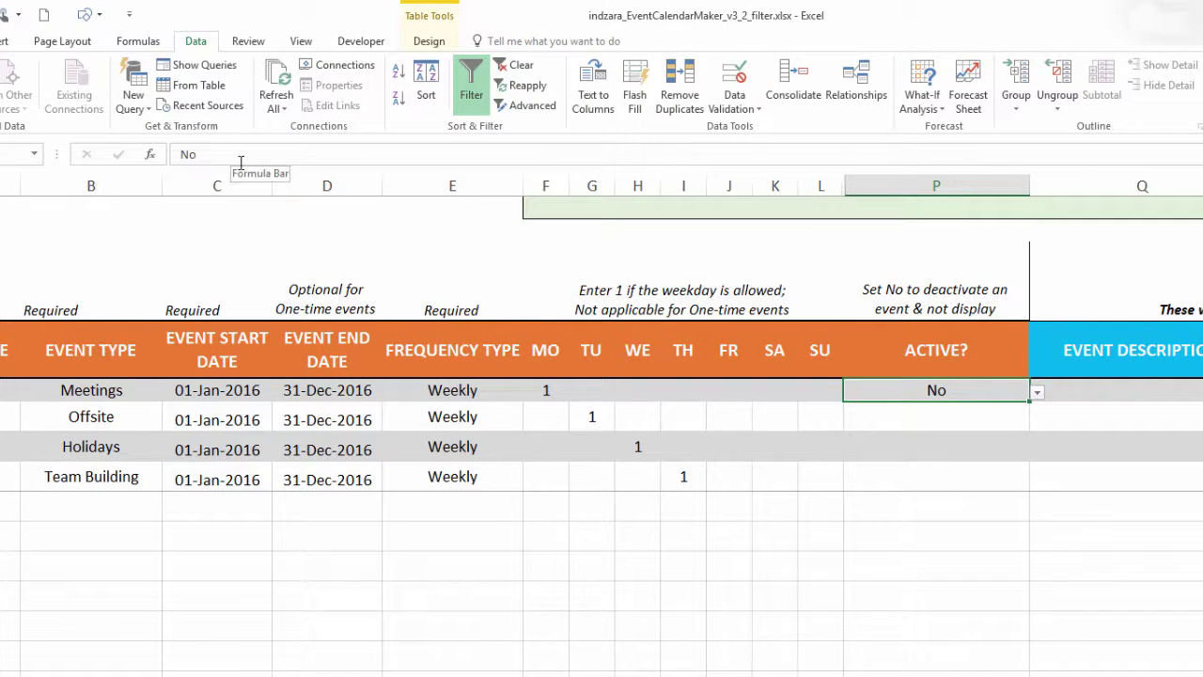
Enter =IF([@[EVENT TYPE]]="Meetings","Yes","No") in P11 to fill the Active? column.
double_click(187, 154)
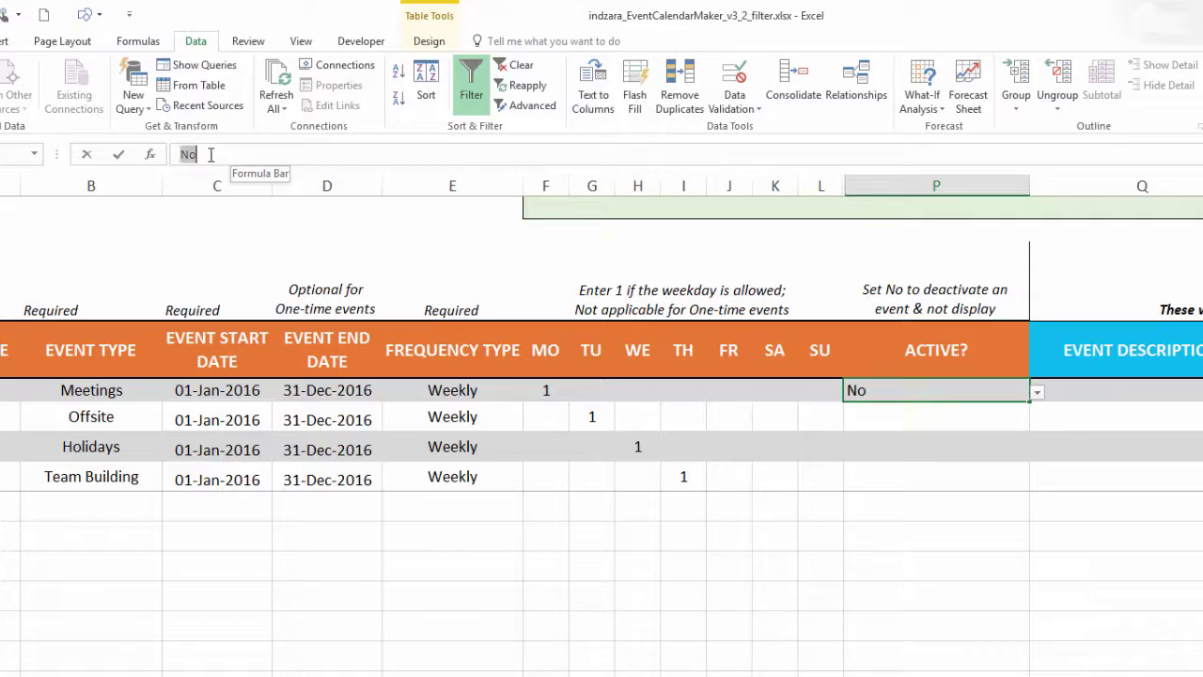
type("=")
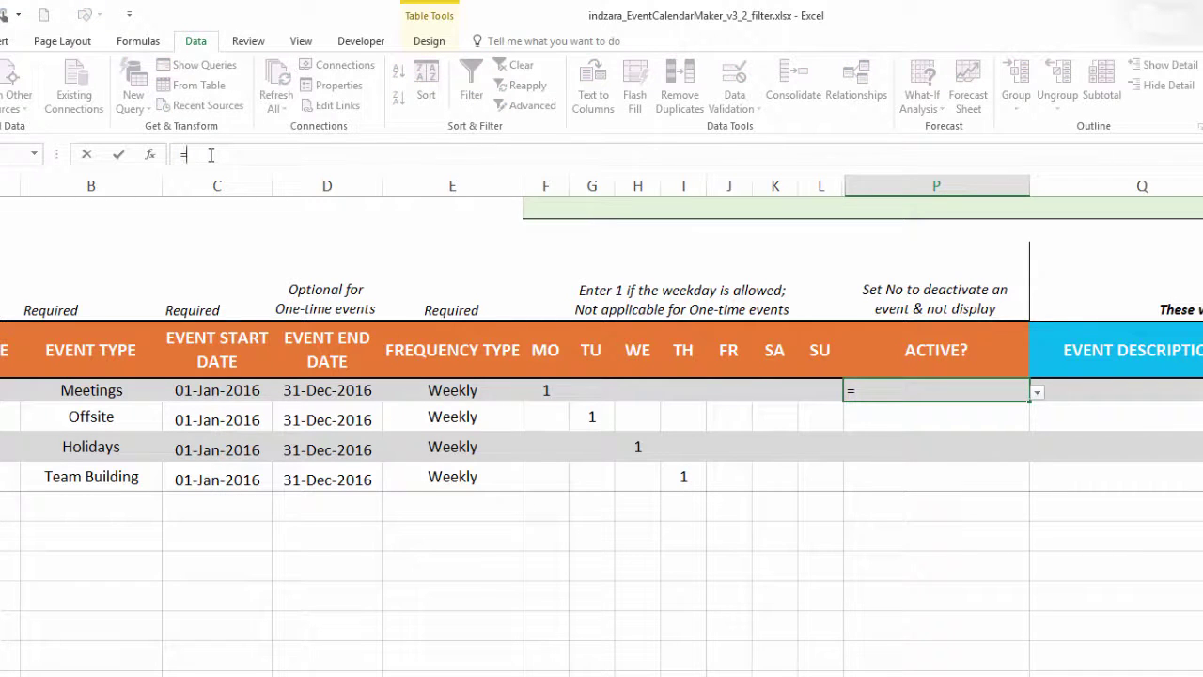
type("IF(")
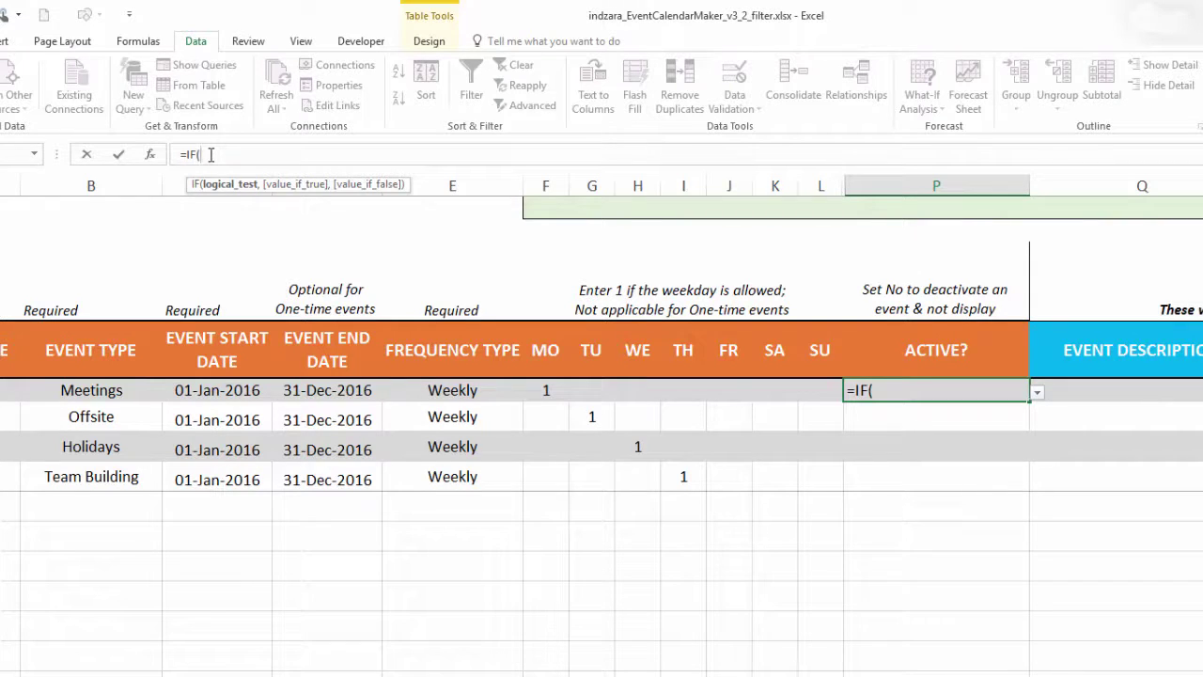
left_click(122, 391)
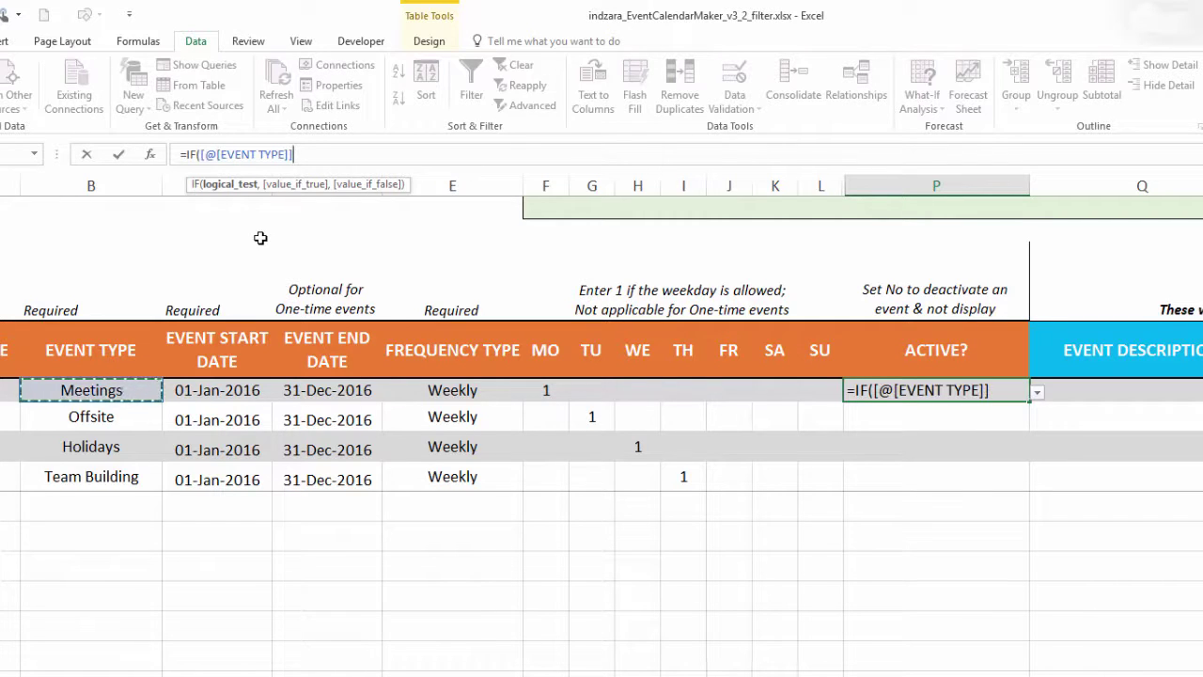
type("=")
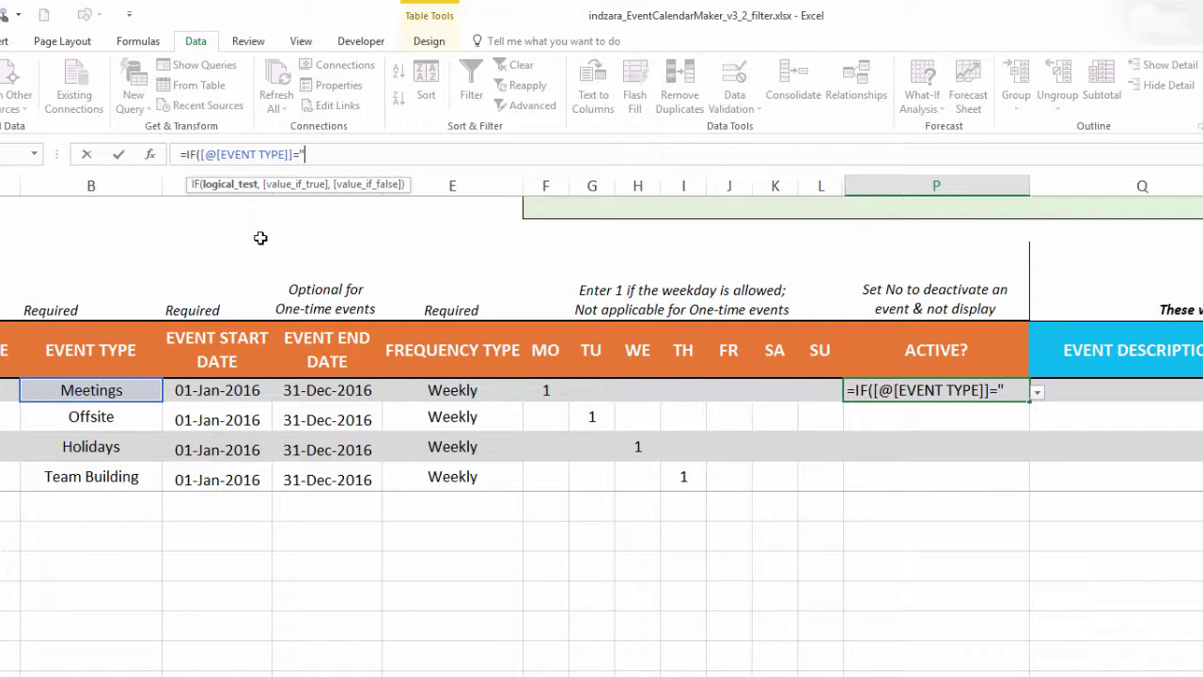
type("\"Meeting")
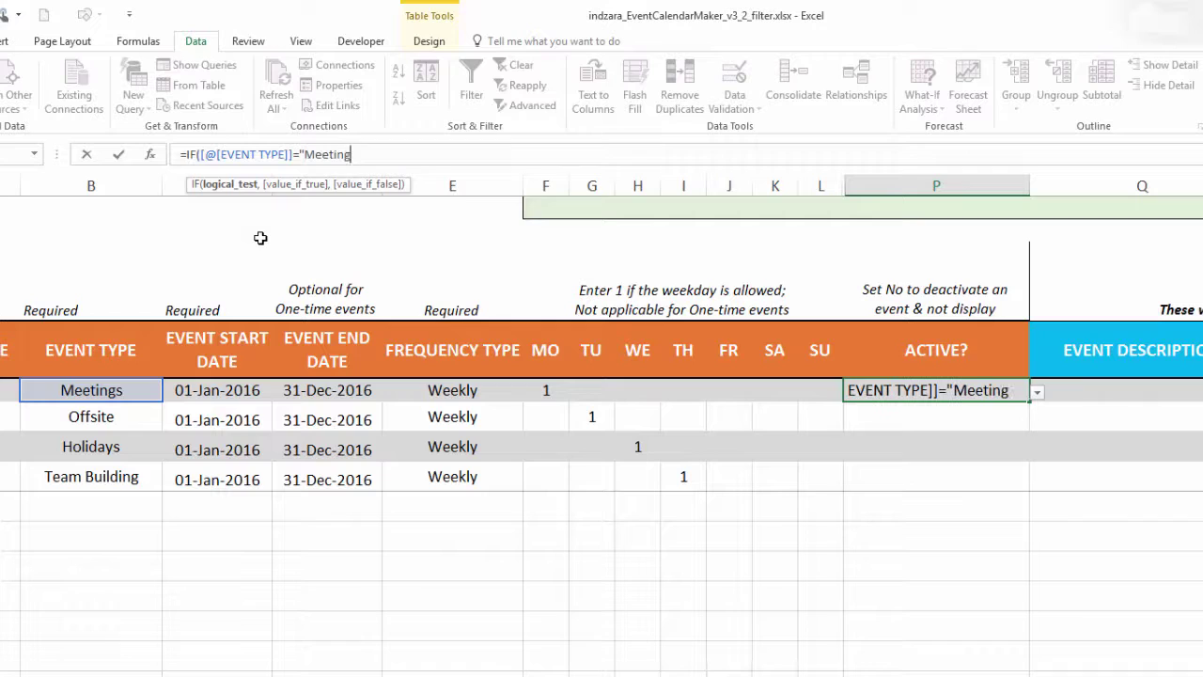
type("s\",")
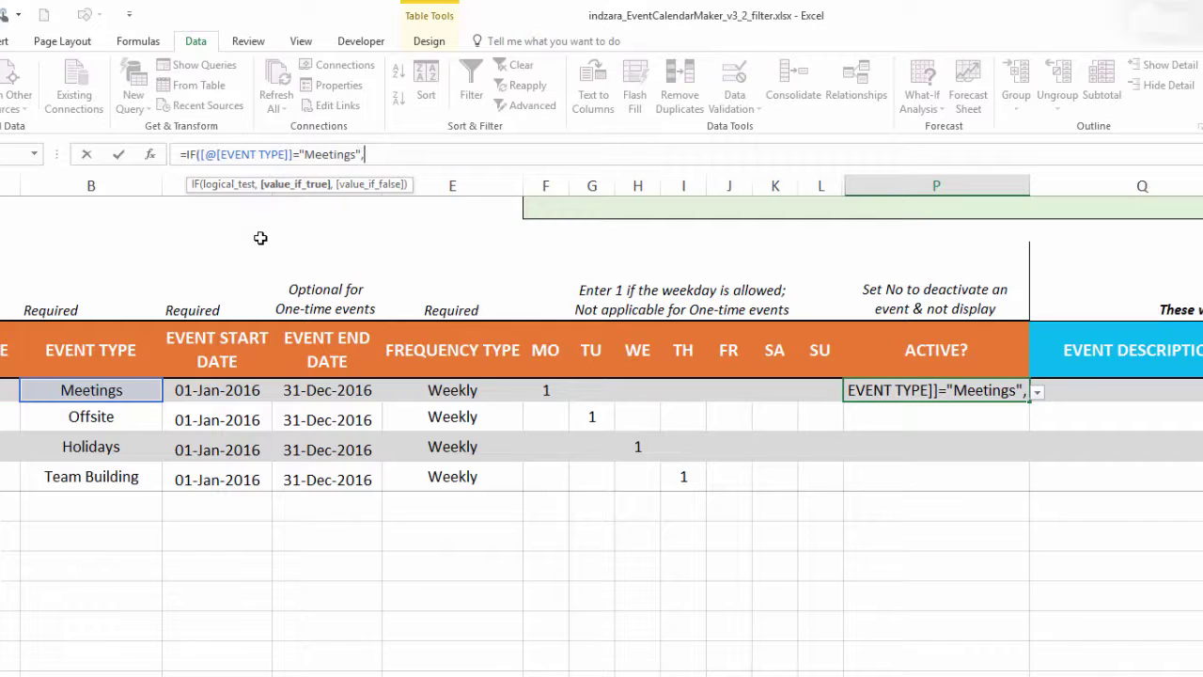
type("\"")
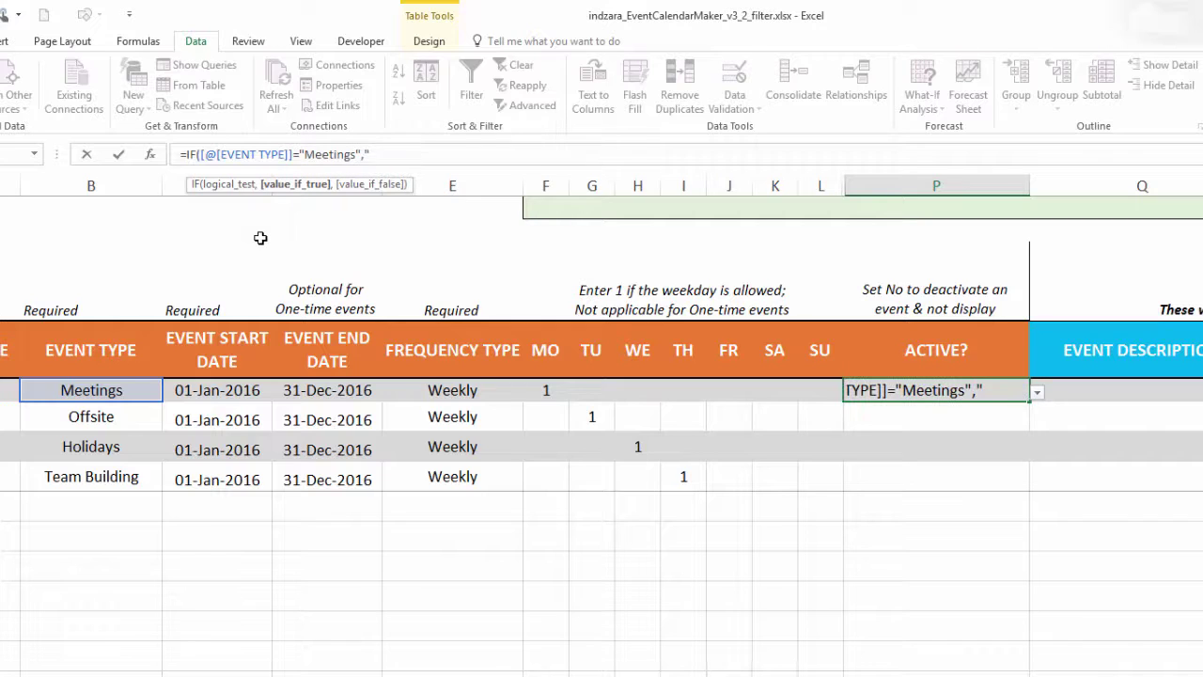
type("Yes\",\"No")
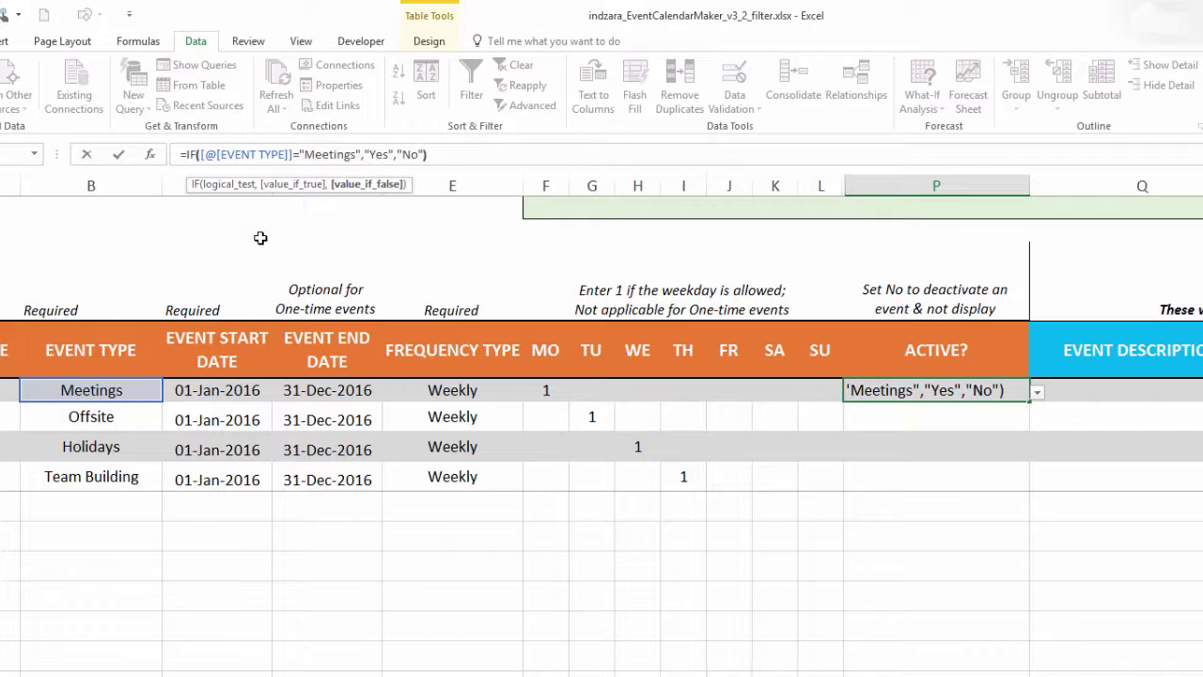
key("Return")
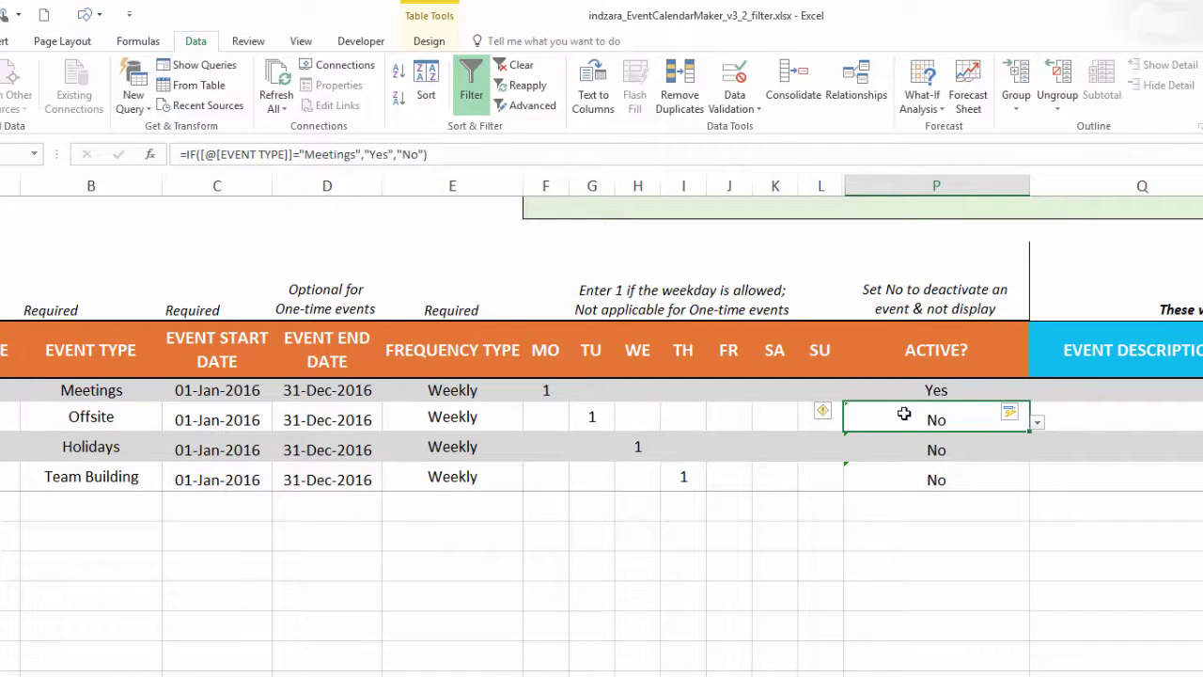
Dismiss the error flags on P12:P14 and confirm the Yearly calendar highlights only Monday Meetings.
left_click_drag(880, 392, 870, 473)
left_click(951, 422)
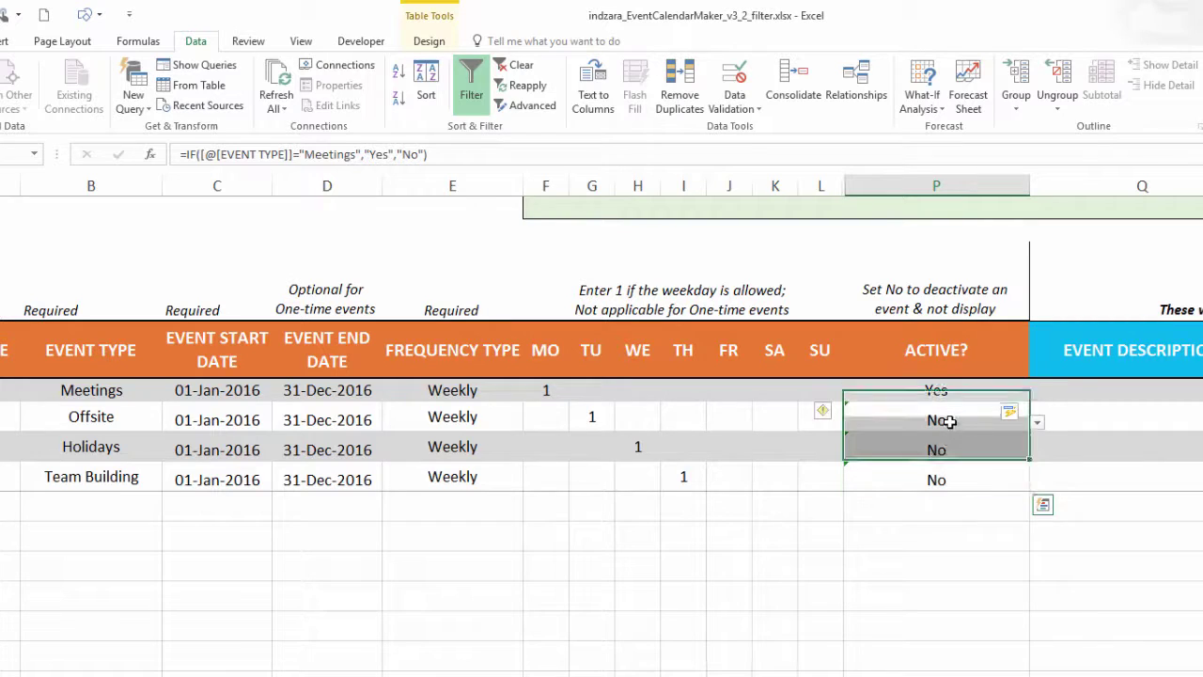
left_click_drag(848, 414, 853, 470)
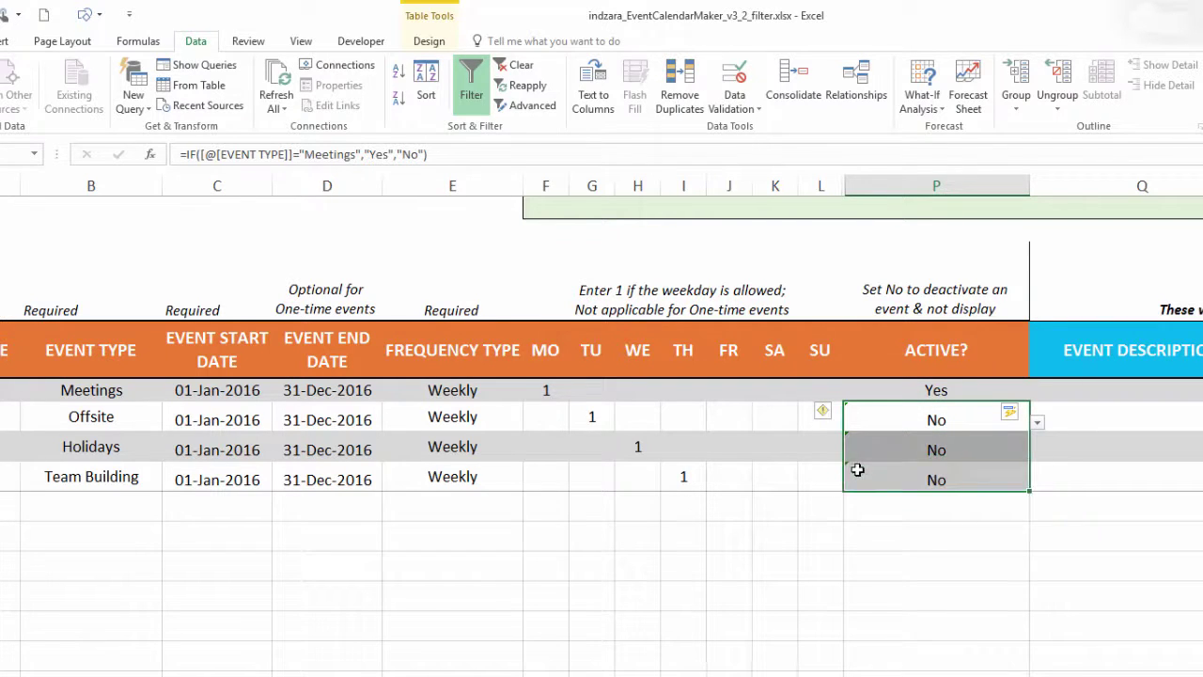
left_click(827, 419)
left_click(795, 458)
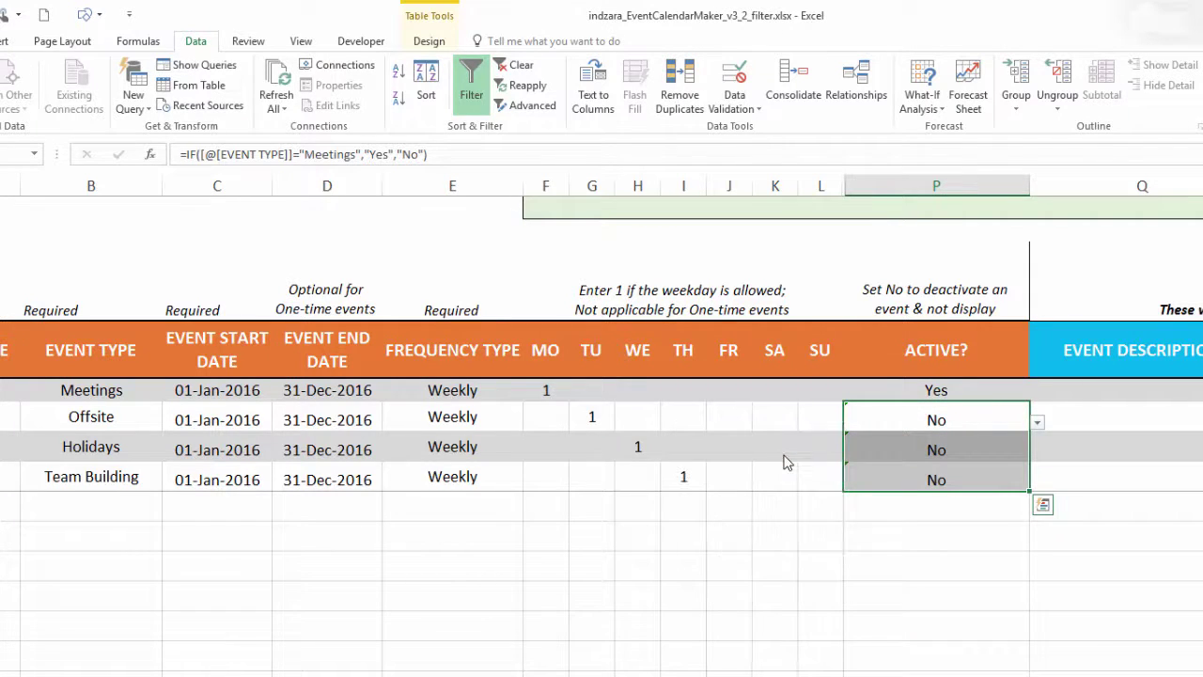
left_click(944, 390)
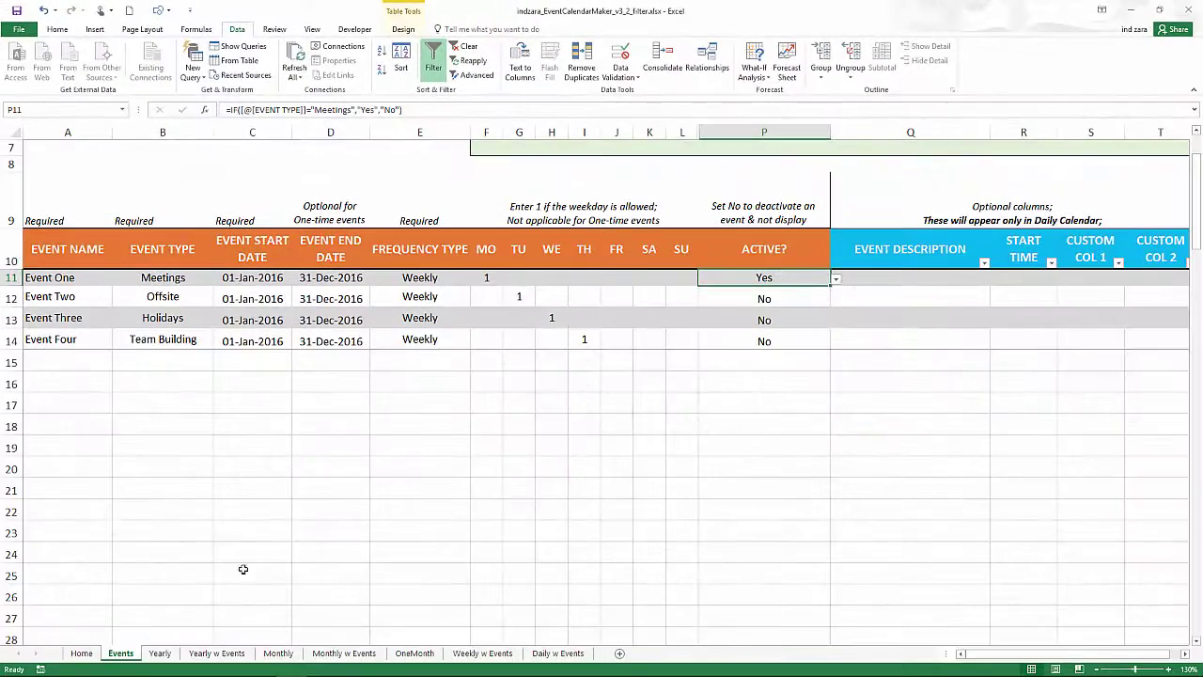
left_click(161, 653)
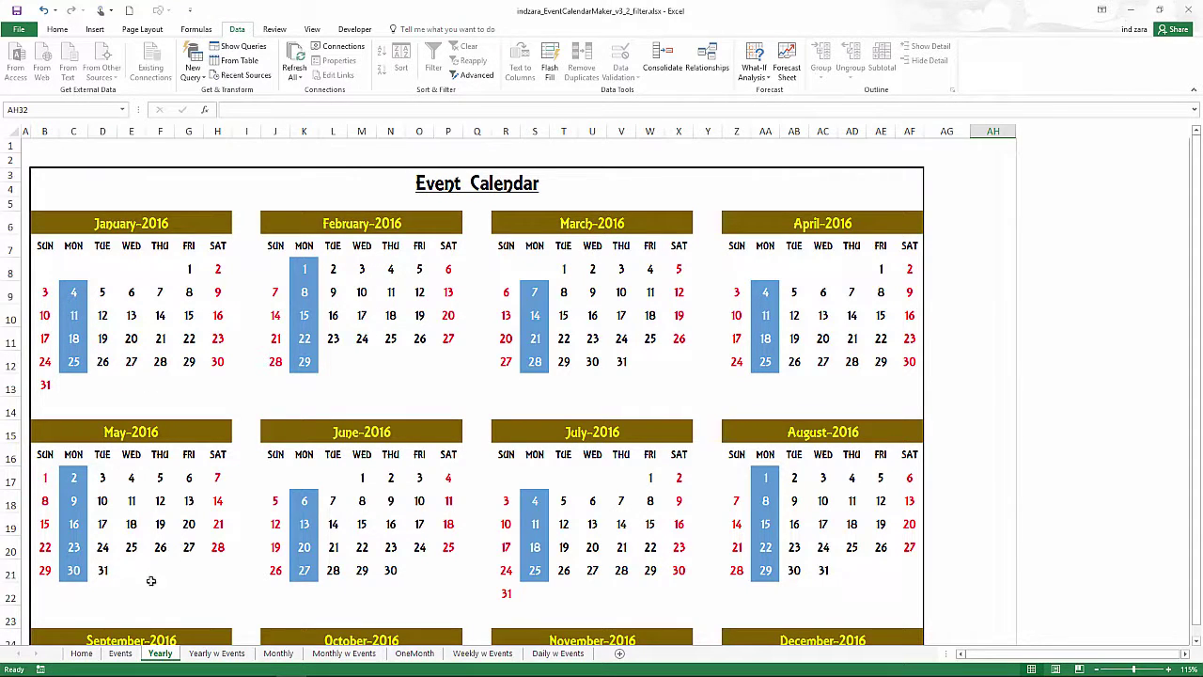
Change the Active? formula's test from "Meetings" to "Holidays" and review the Yearly calendar.
left_click(120, 652)
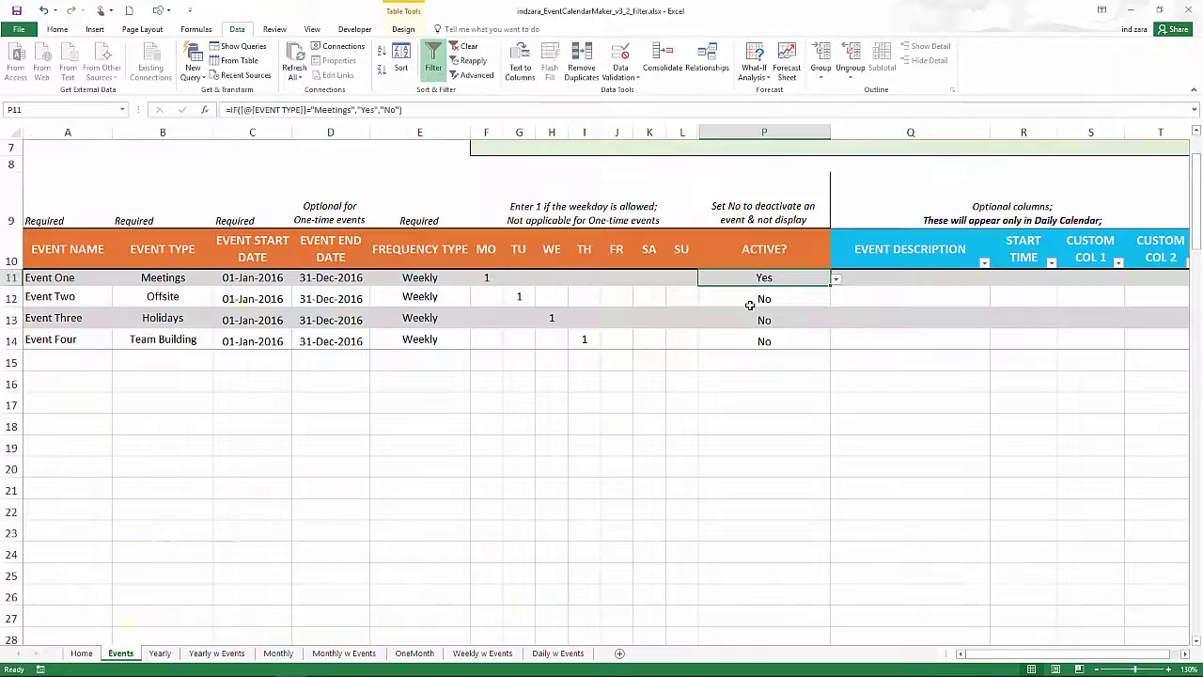
left_click(350, 110)
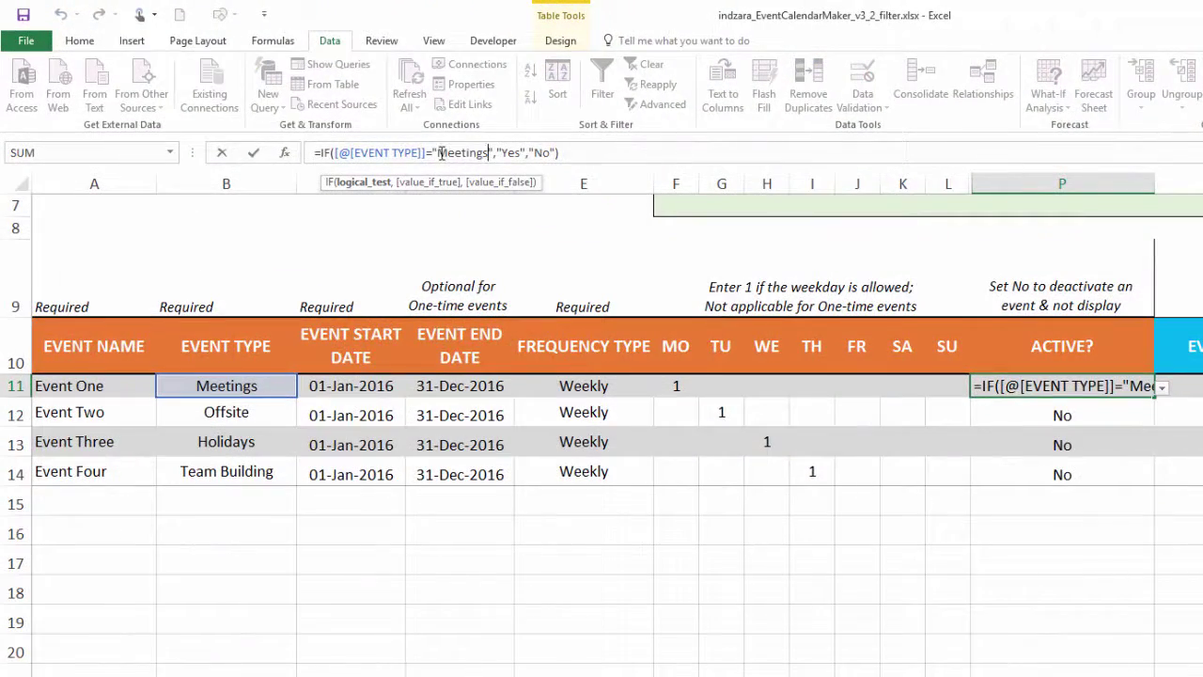
left_click_drag(412, 144, 460, 144)
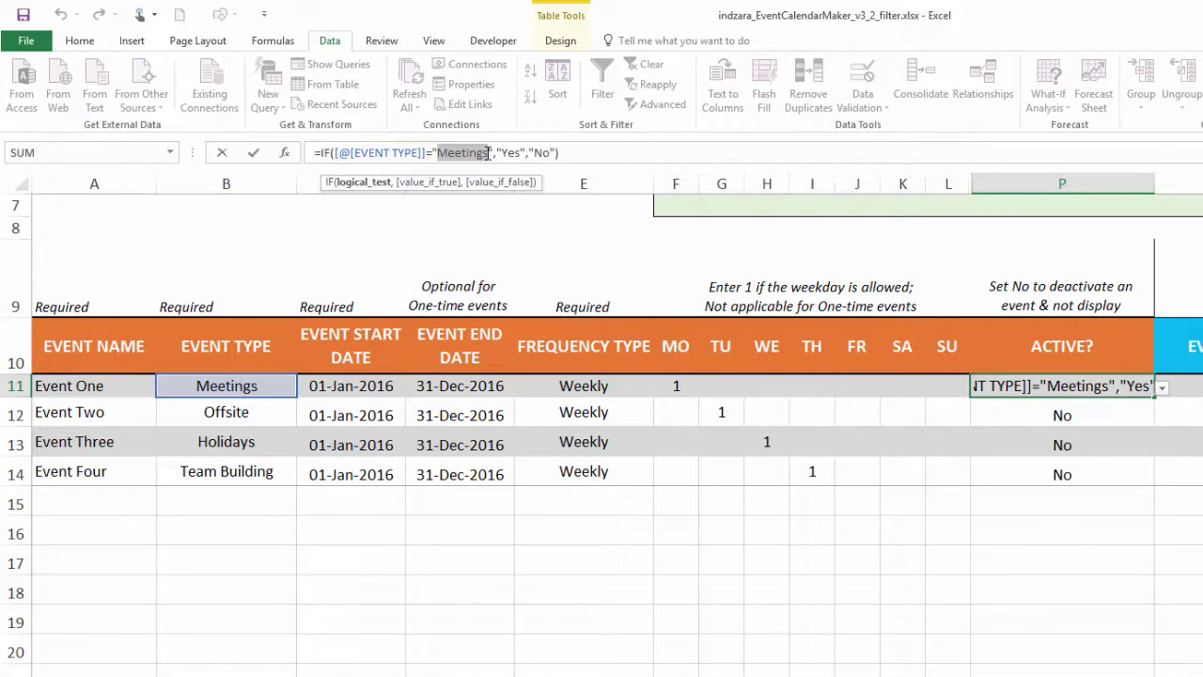
type("Holidays")
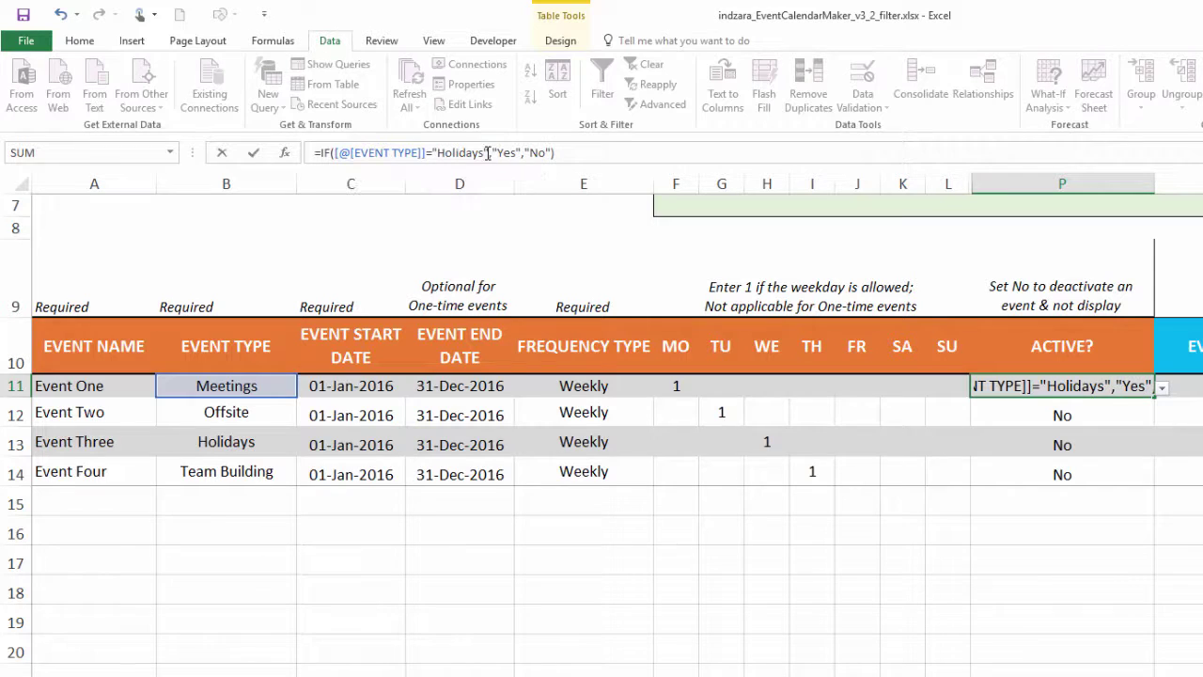
key("Return")
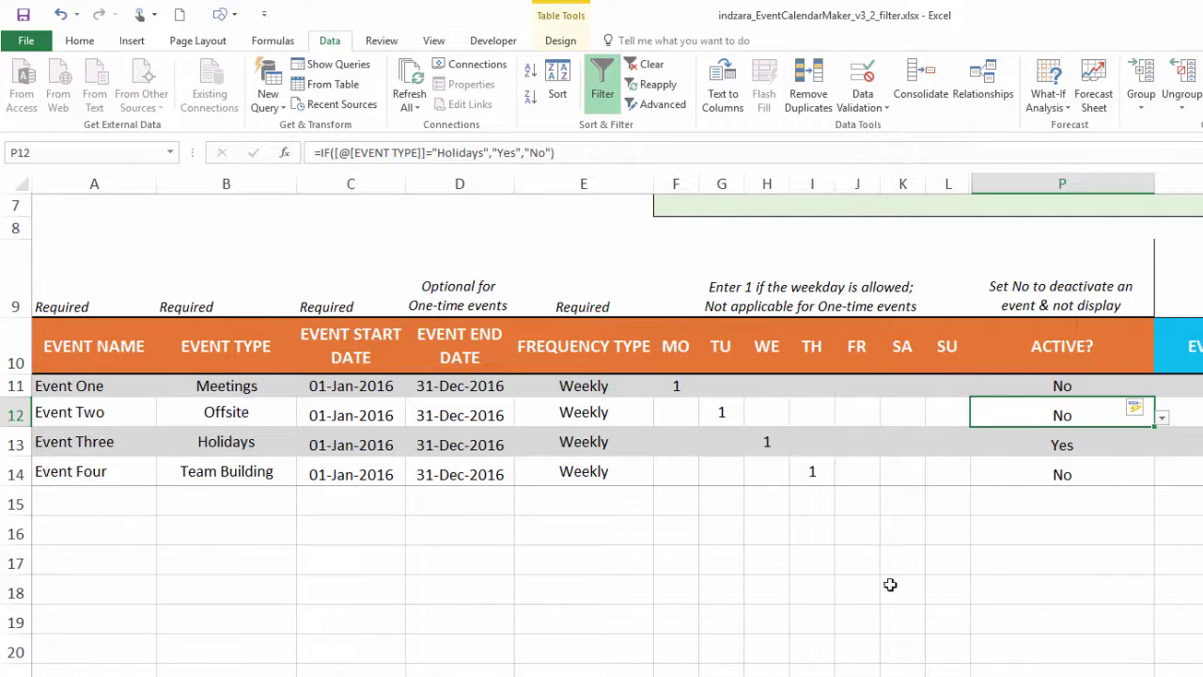
key("ctrl+Page_Up")
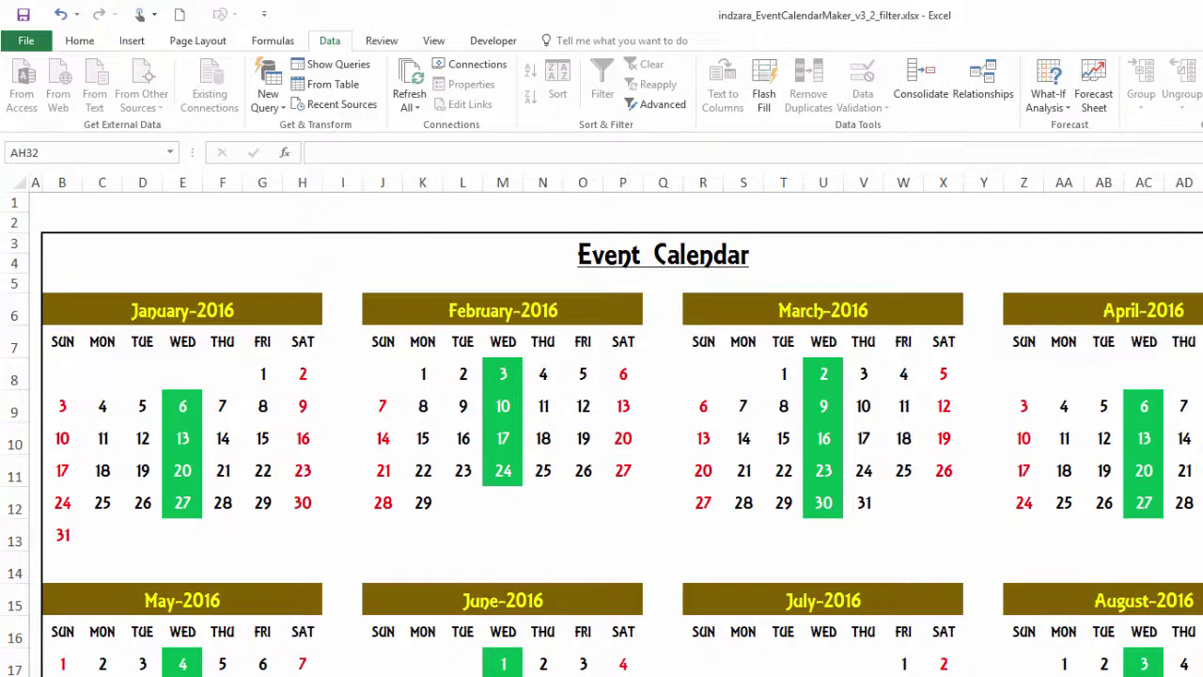
Edit P11's formula to =IF([@[EVENT TYPE]]="Holidays","No","Yes"), swapping the two results.
key("ctrl+Page_Down")
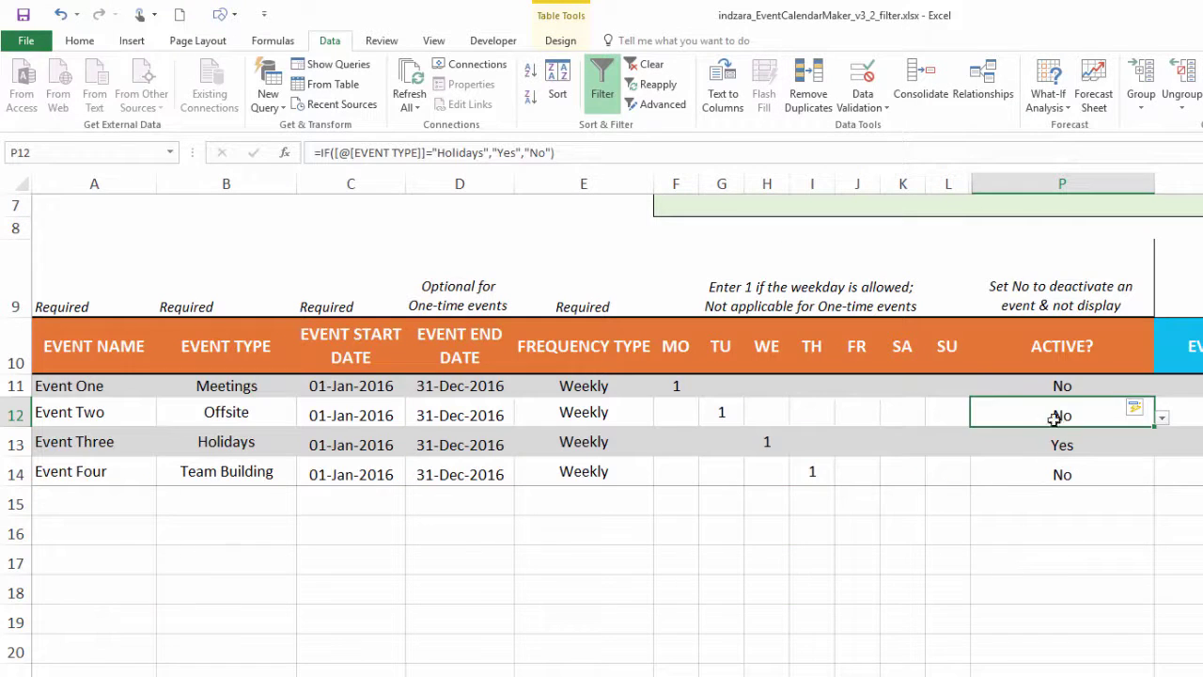
left_click(1053, 390)
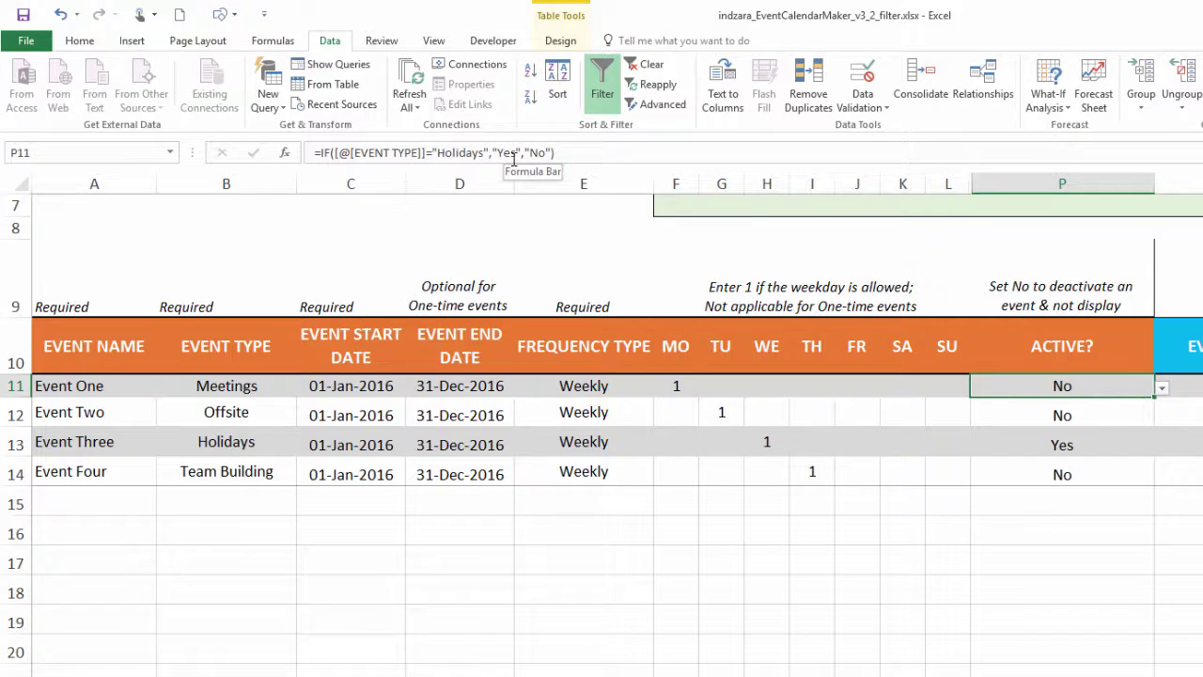
left_click(516, 152)
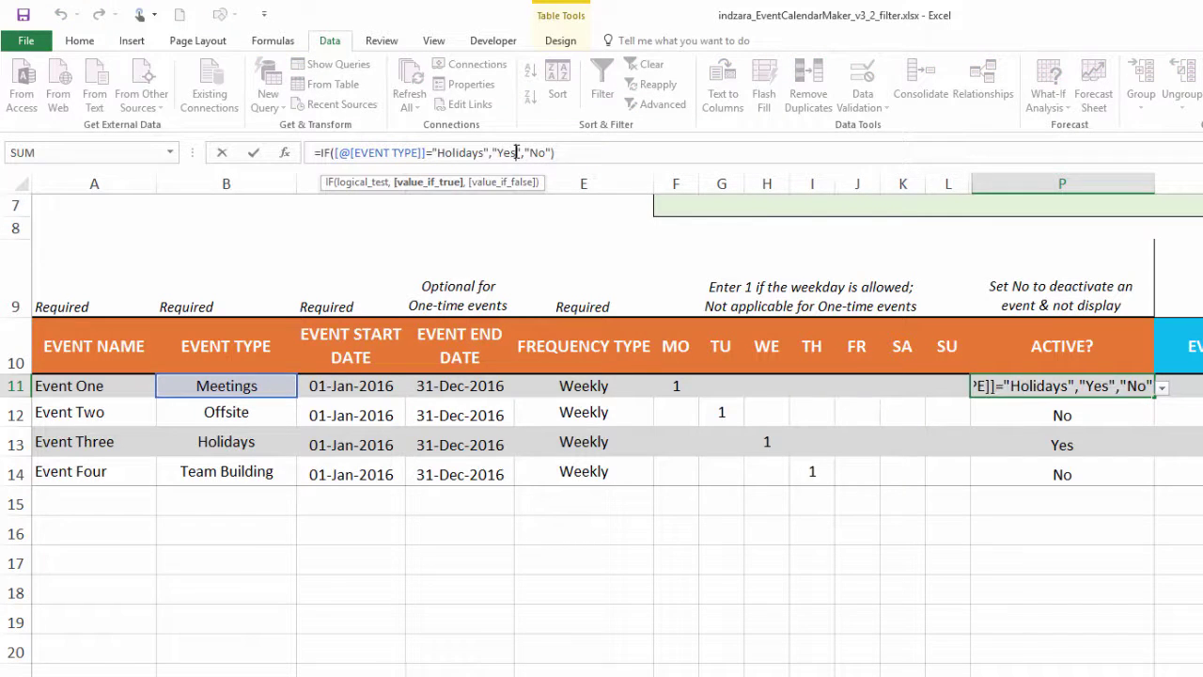
key("BackSpace")
key("BackSpace")
key("BackSpace")
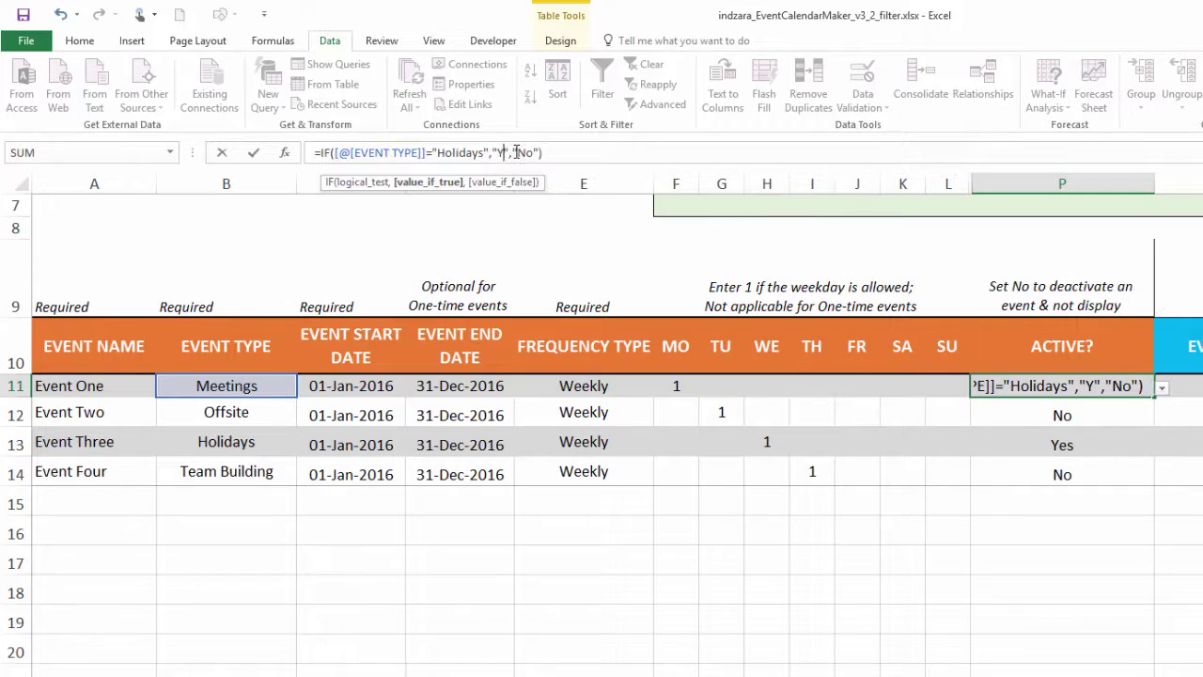
type("No")
key("Right")
key("Right")
key("Right")
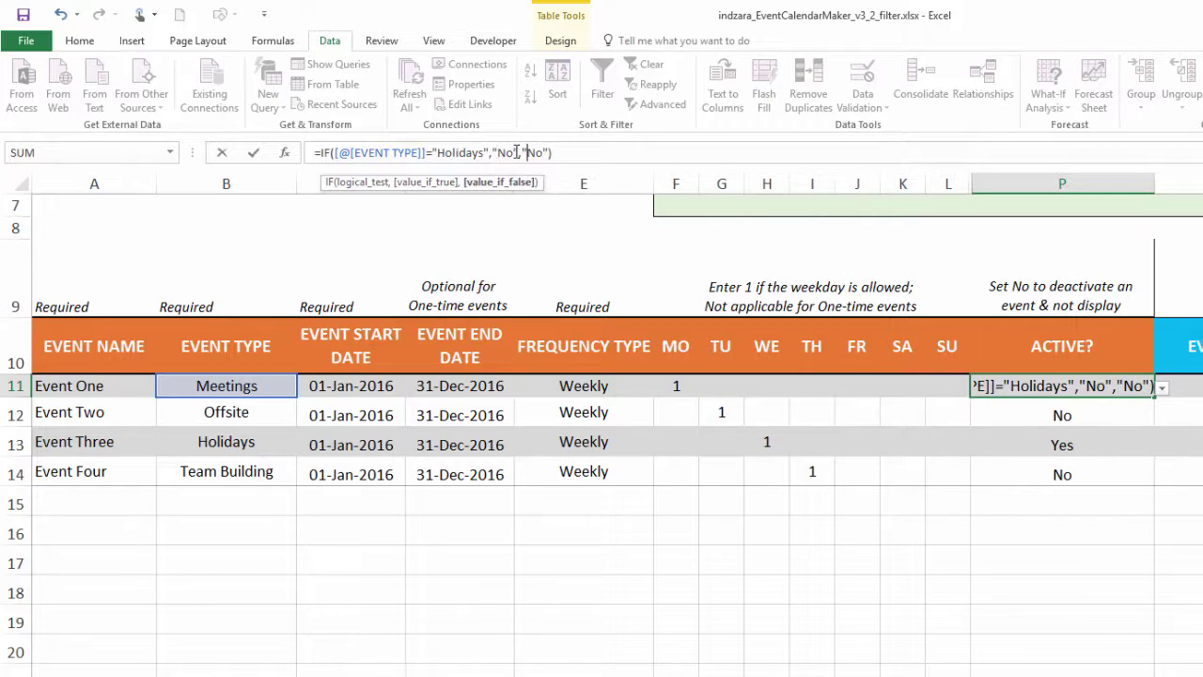
key("Delete")
key("Delete")
type("Yes")
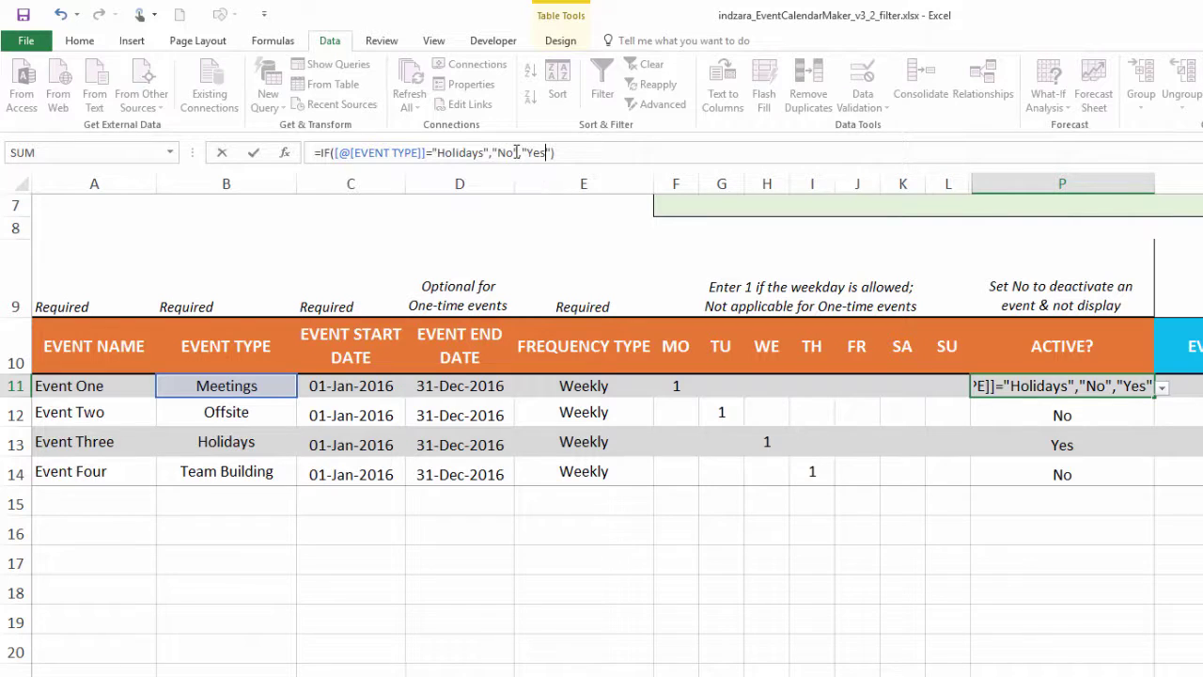
Commit the reversed Holidays formula and verify the Yearly calendar shows the other three events.
key("Return")
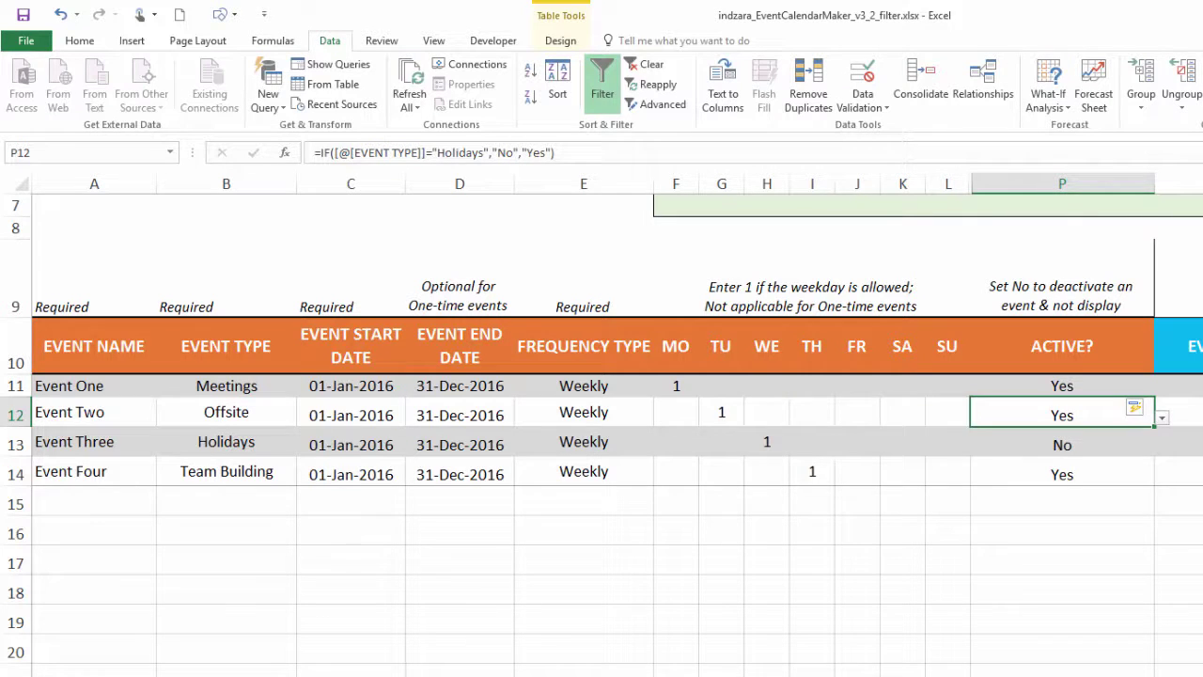
key("ctrl+Page_Down")
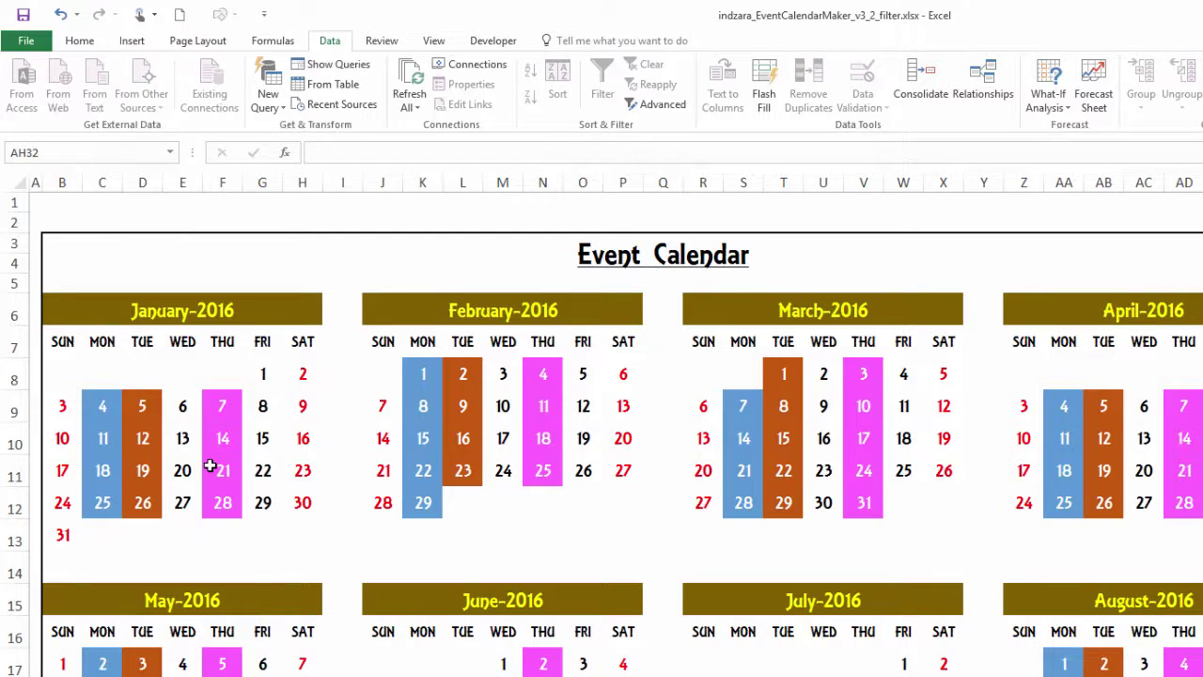
key("ctrl+Page_Up")
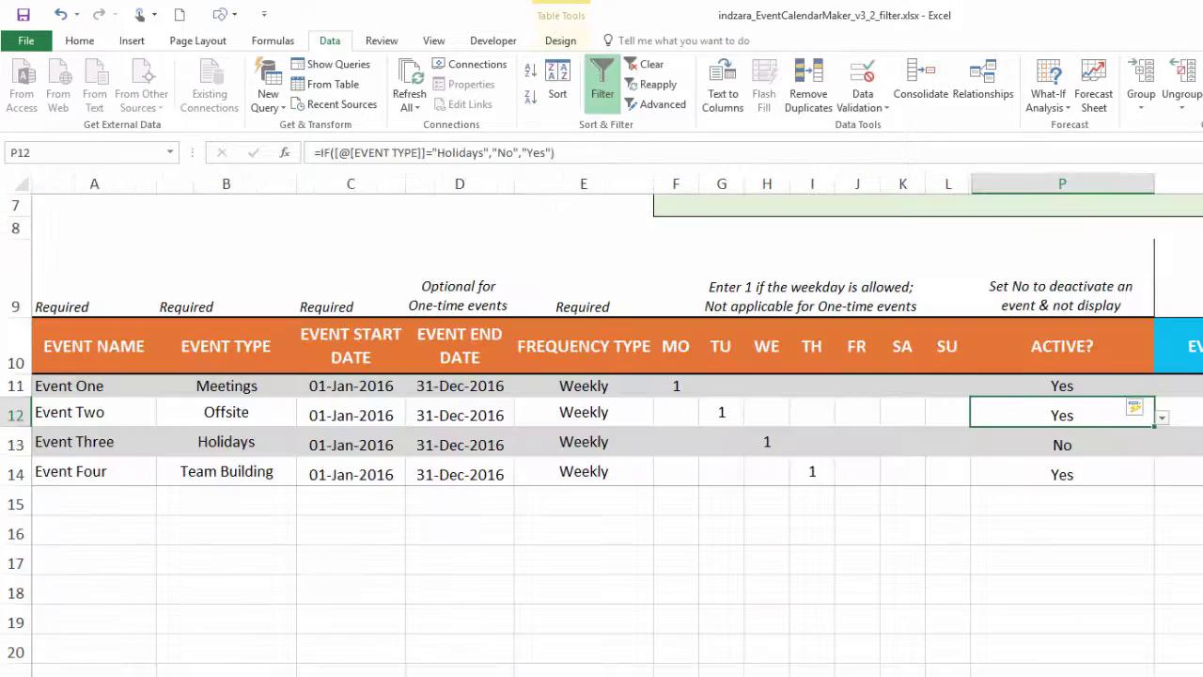
left_click(1095, 386)
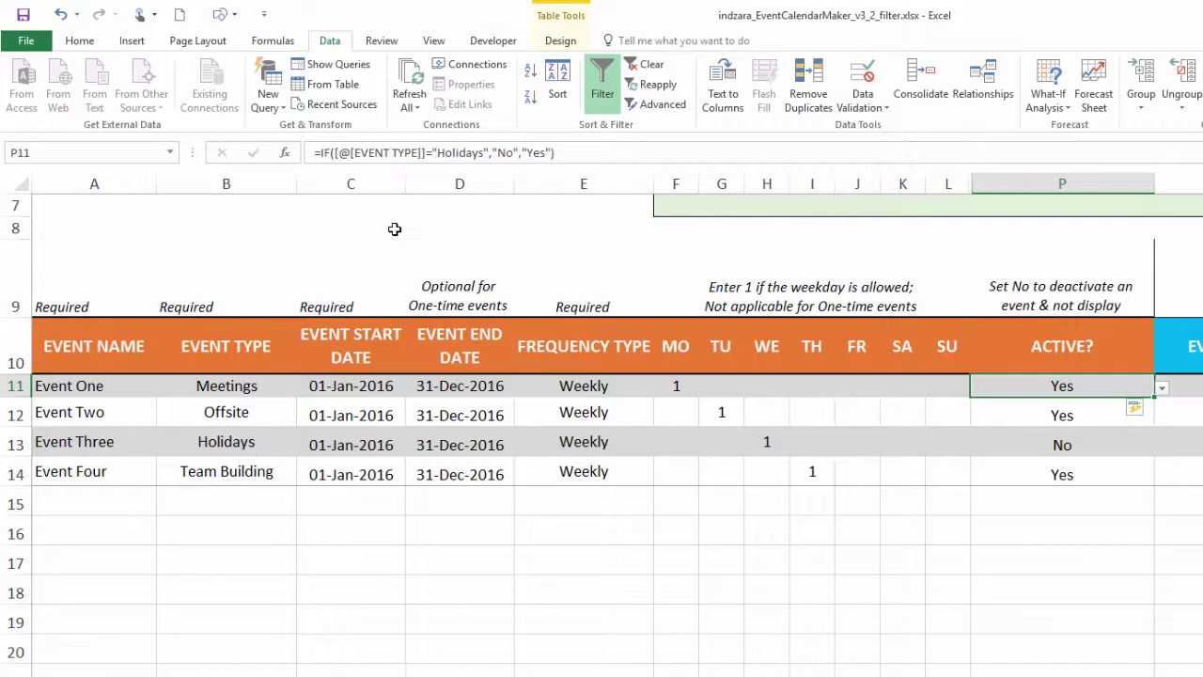
Wrap the condition in OR so EVENT TYPE is tested for "Meetings" or "Offsite".
left_click(335, 153)
type("OR(")
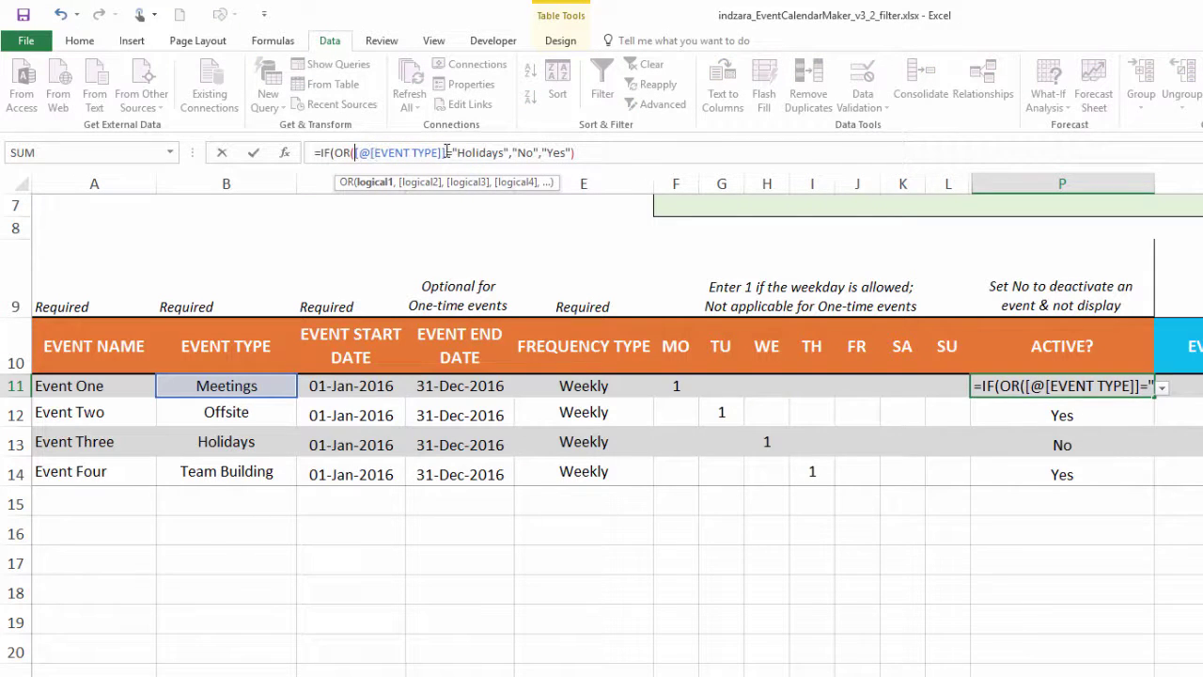
key("Delete")
type("Meetings")
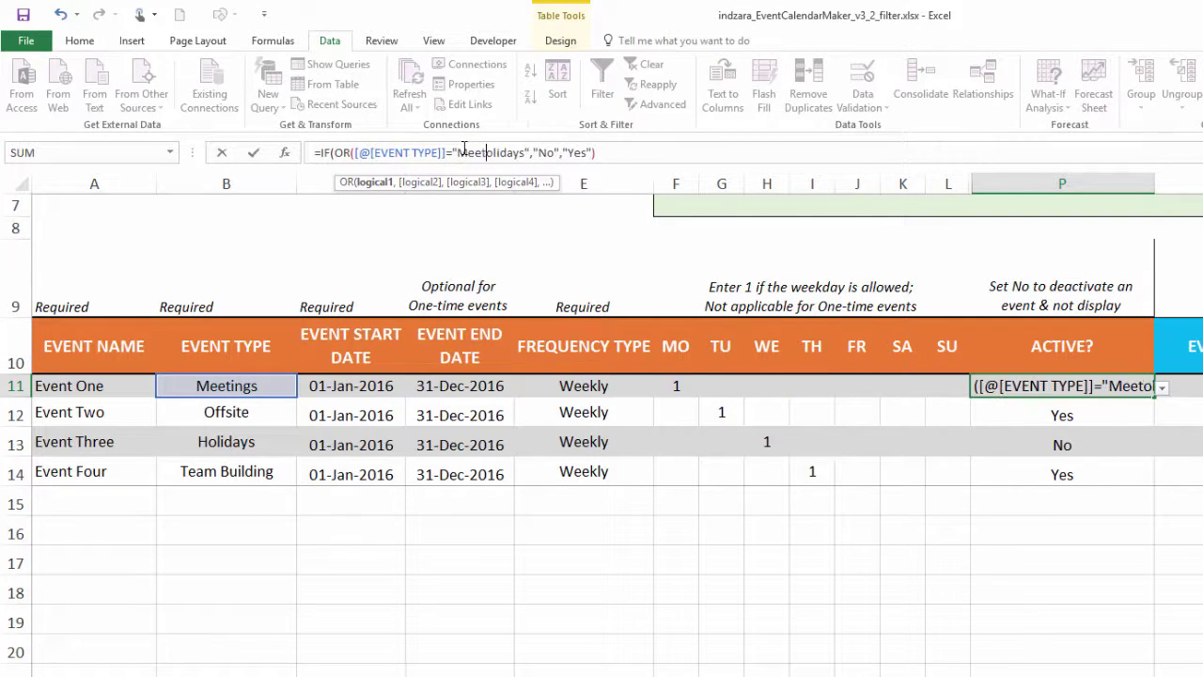
key("Delete")
key("Delete")
key("Delete")
key("Delete")
key("Delete")
key("Delete")
key("Delete")
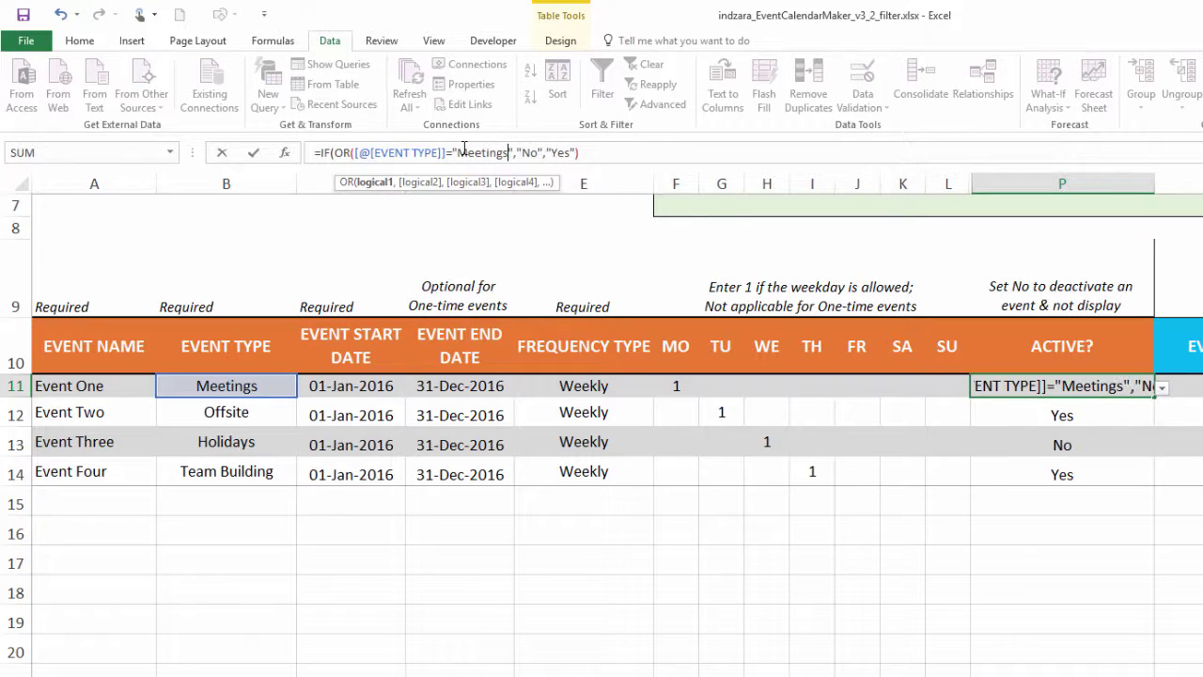
type(",")
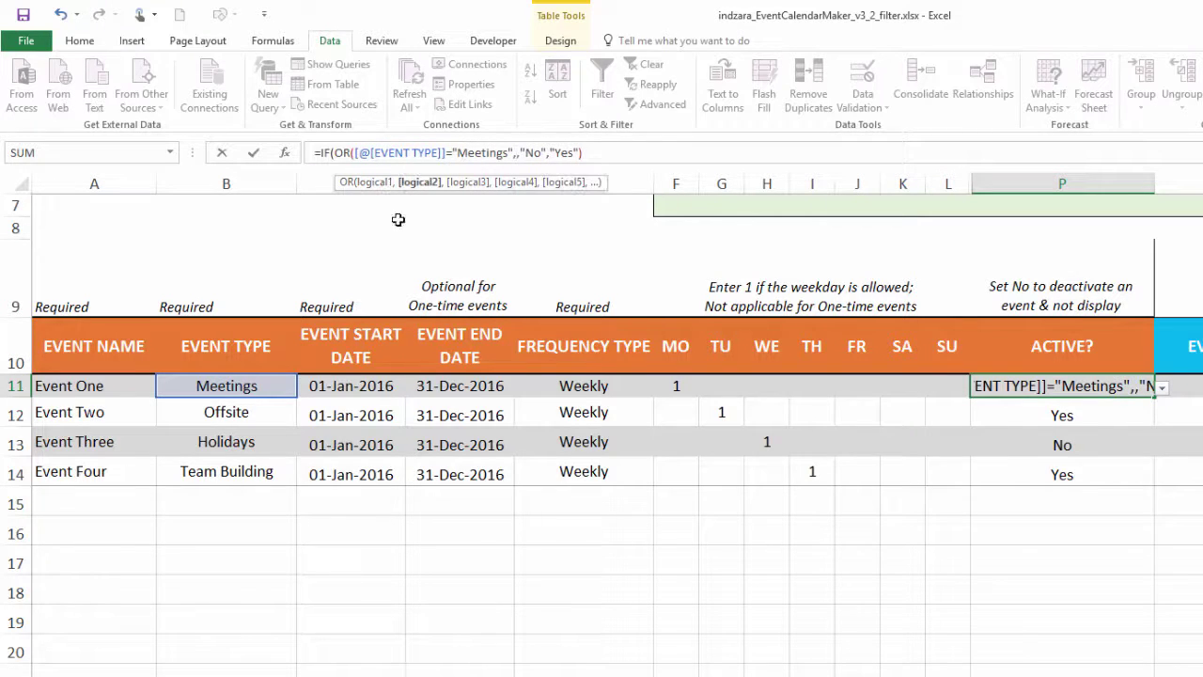
left_click(265, 379)
type("=\"Ho")
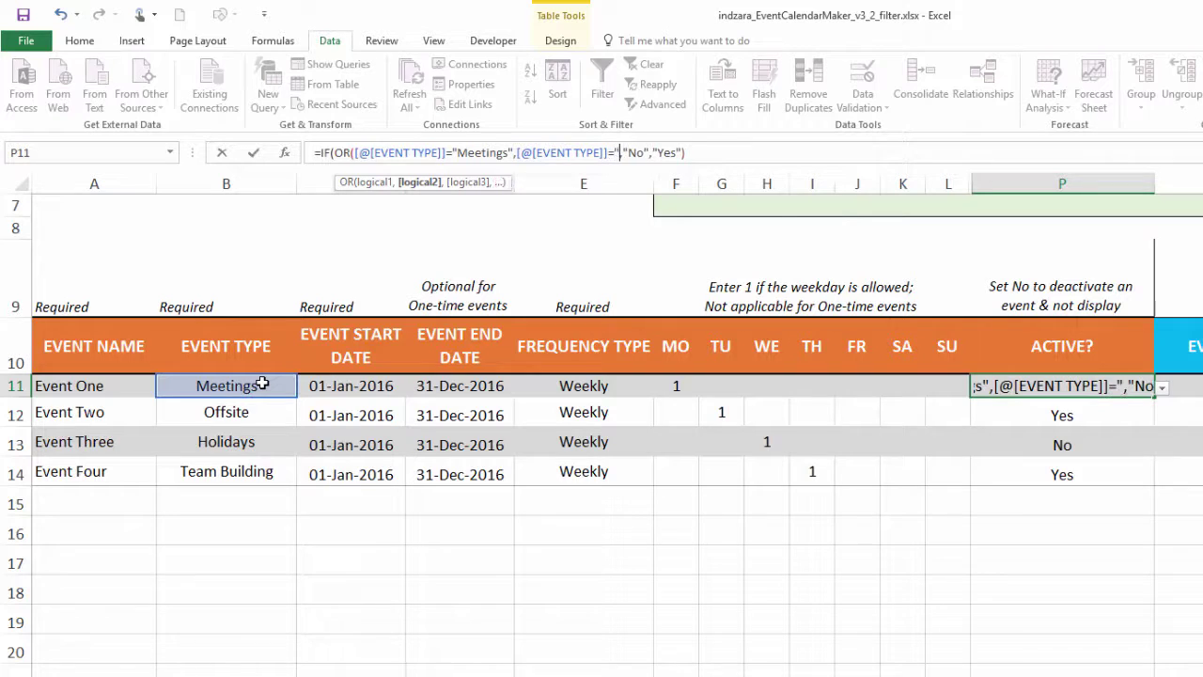
key("BackSpace")
key("BackSpace")
type("Offs")
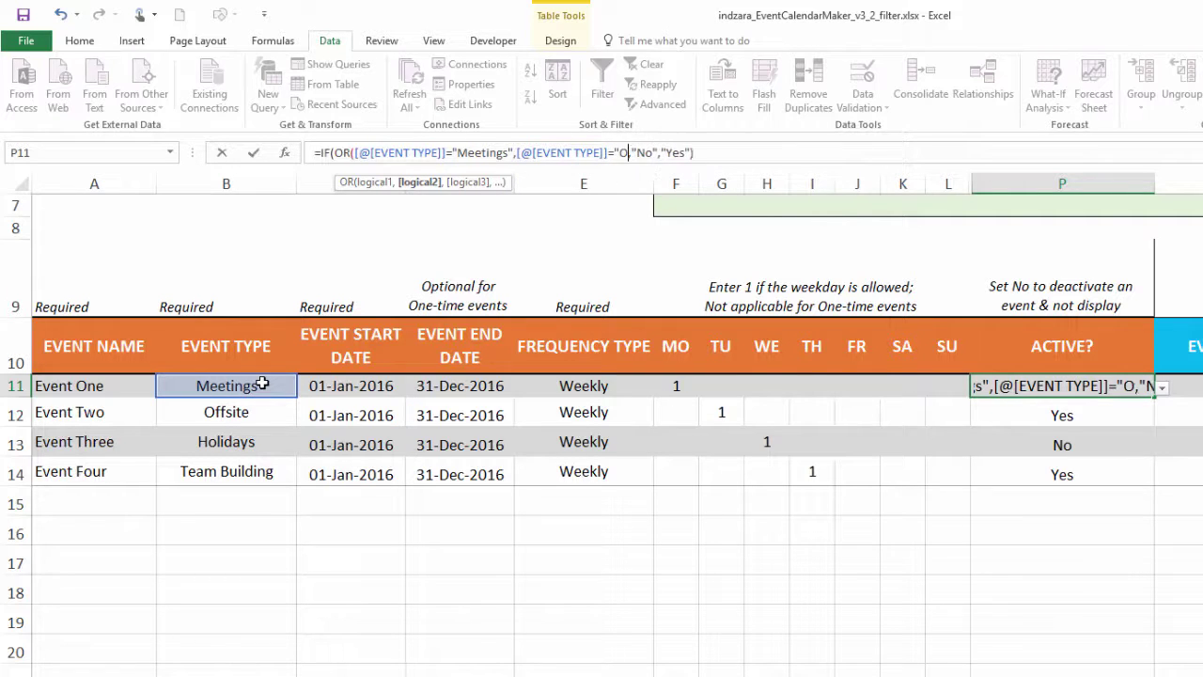
type("ite\"")
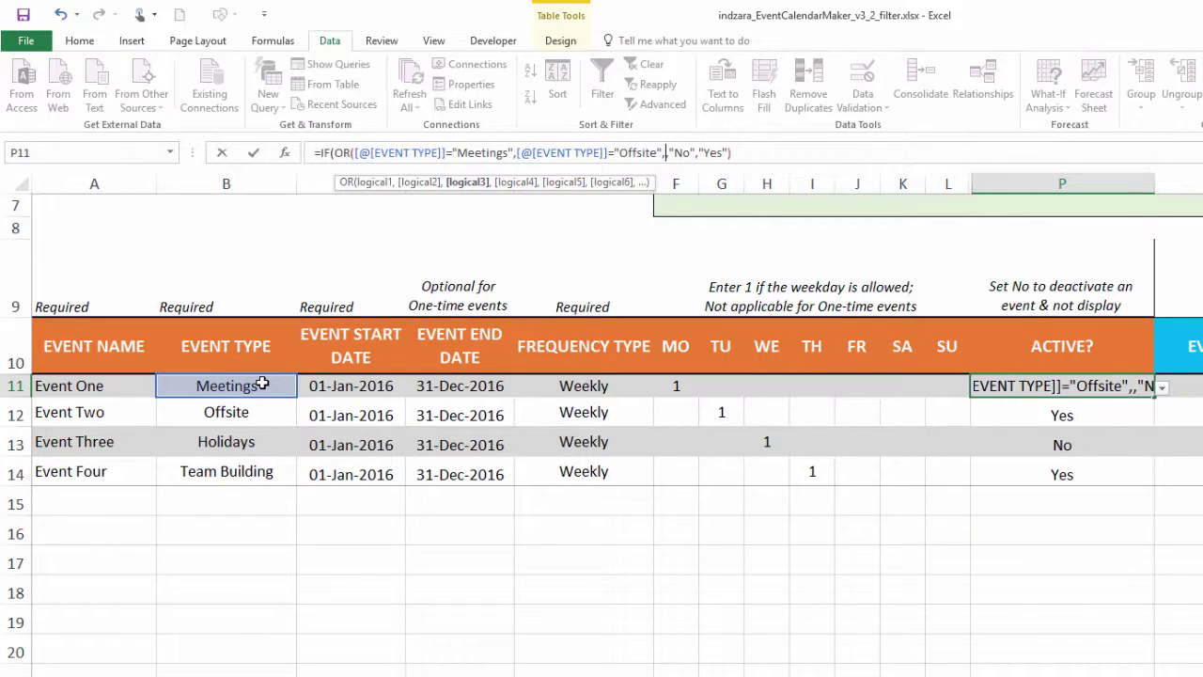
key("Right")
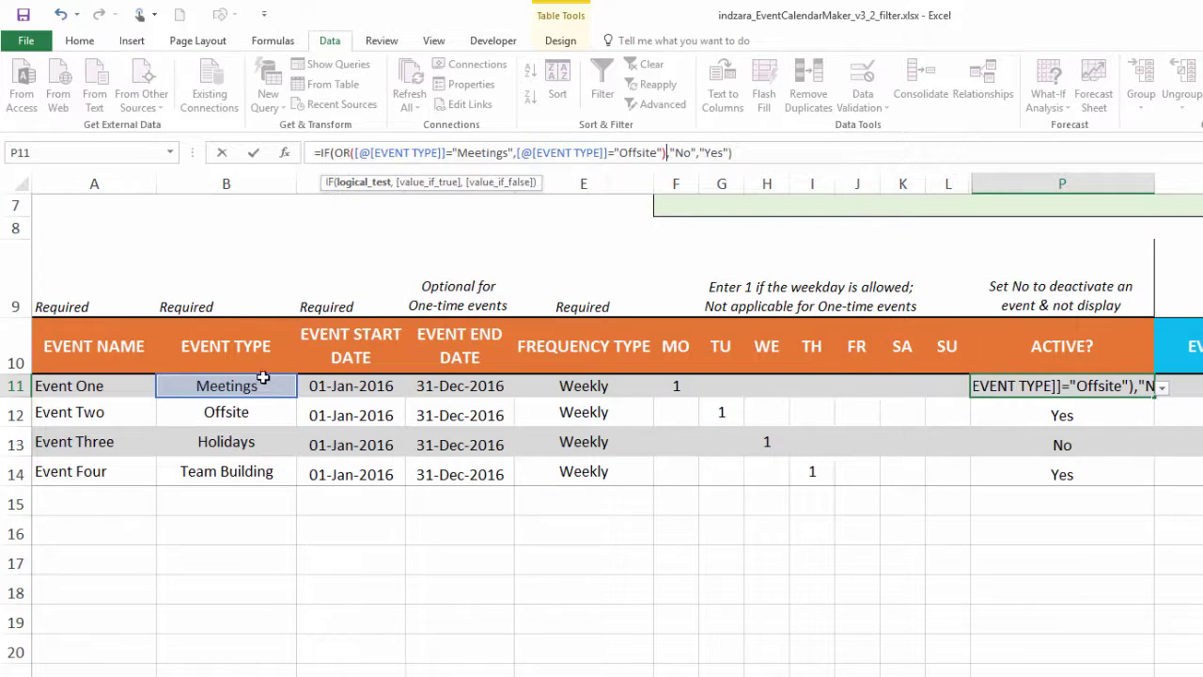
left_click_drag(335, 152, 662, 154)
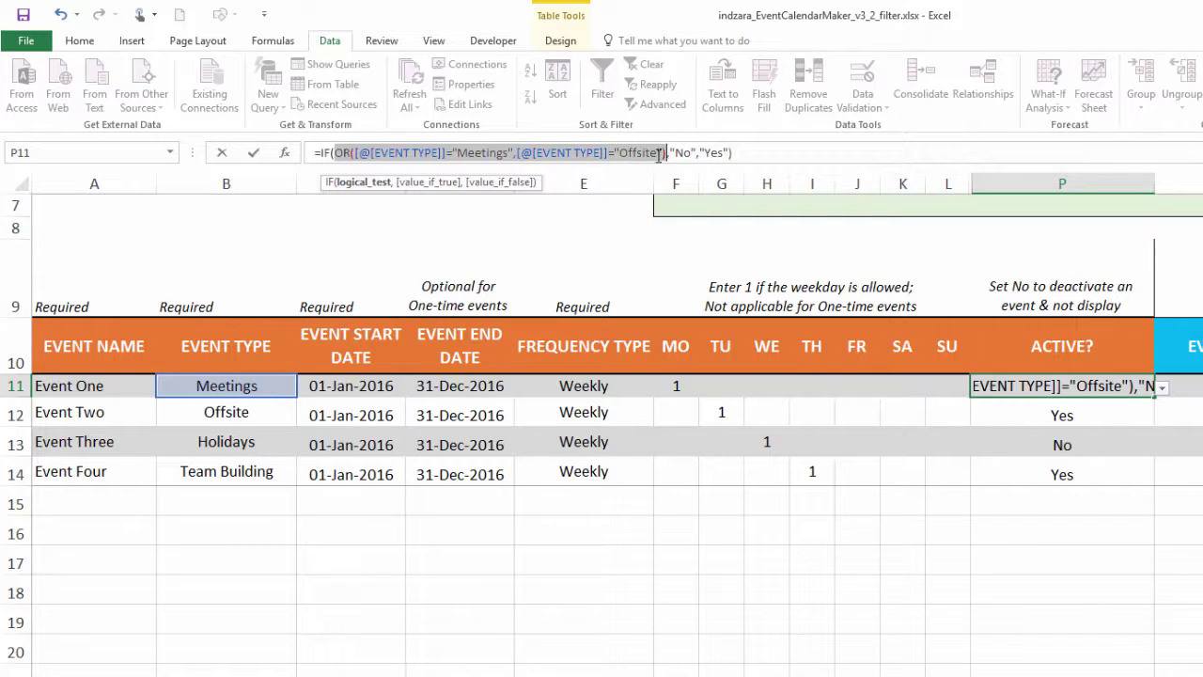
Set the OR formula's results to "Yes" when true and "No" otherwise, and commit it.
left_click(684, 152)
key("BackSpace")
key("BackSpace")
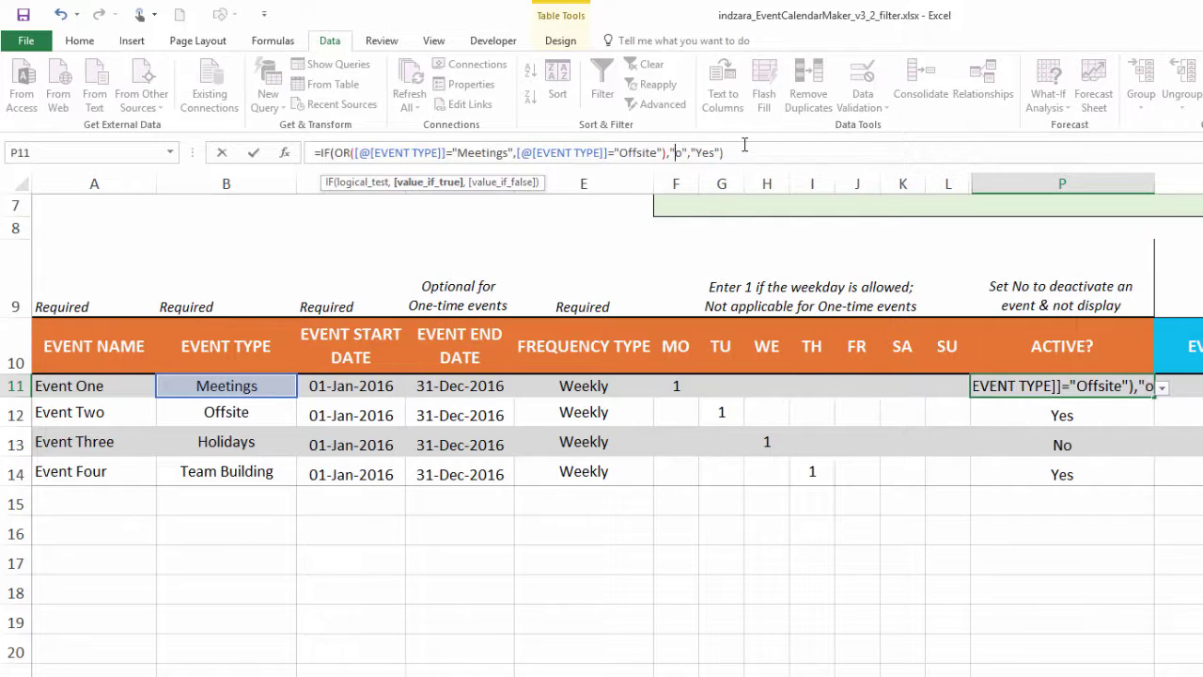
type("yes")
key("BackSpace")
key("BackSpace")
key("BackSpace")
type("yes")
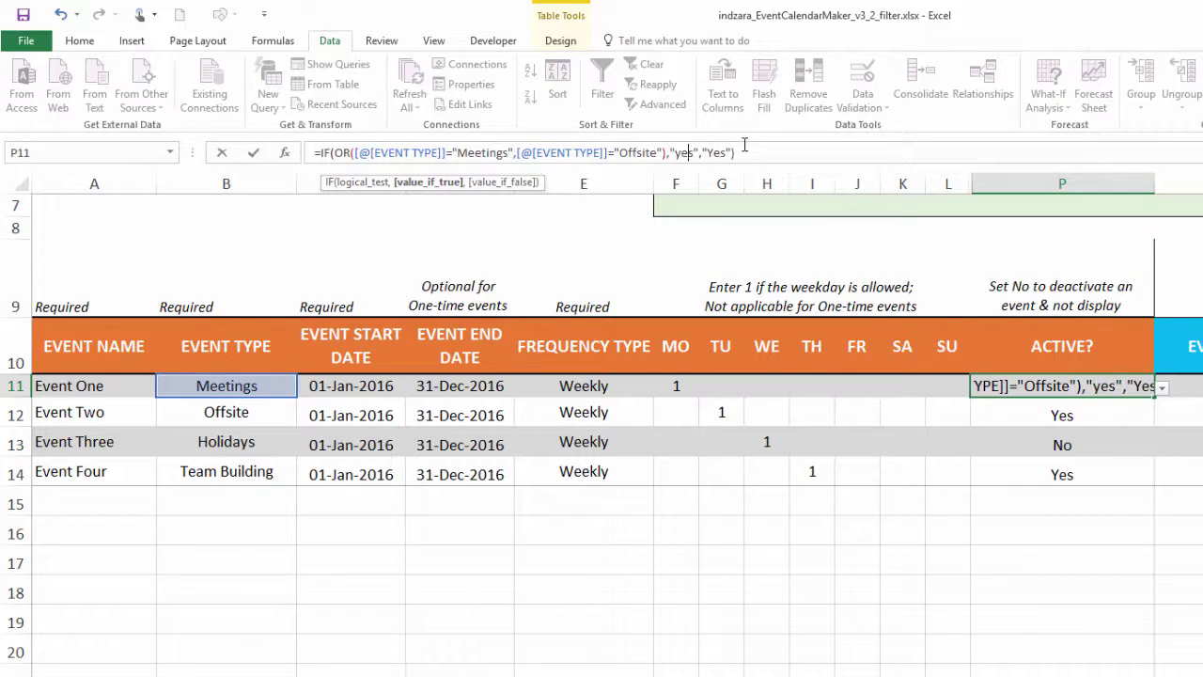
key("Left")
key("BackSpace")
type("Y")
key("Right")
key("Right")
key("Right")
key("Right")
key("Right")
key("Right")
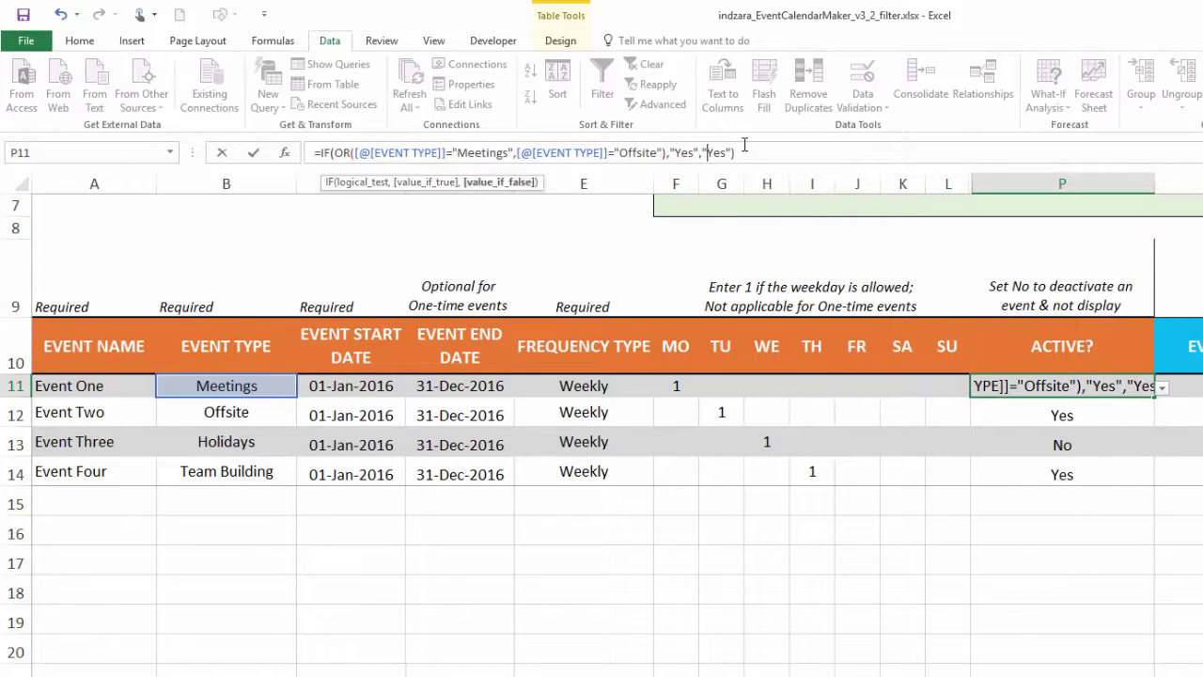
key("BackSpace")
key("BackSpace")
key("BackSpace")
type("No")
key("Return")
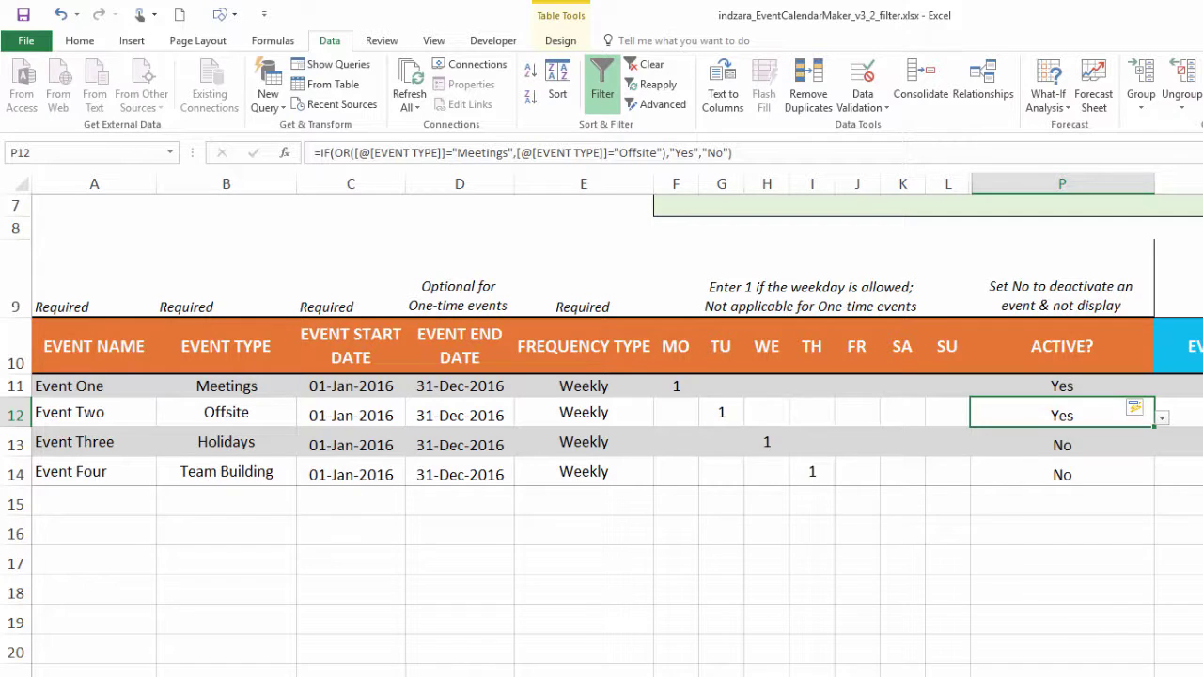
Invert the Active formula's results to "No","Yes" and confirm only Events Three and Four highlight.
key("ctrl+Page_Down")
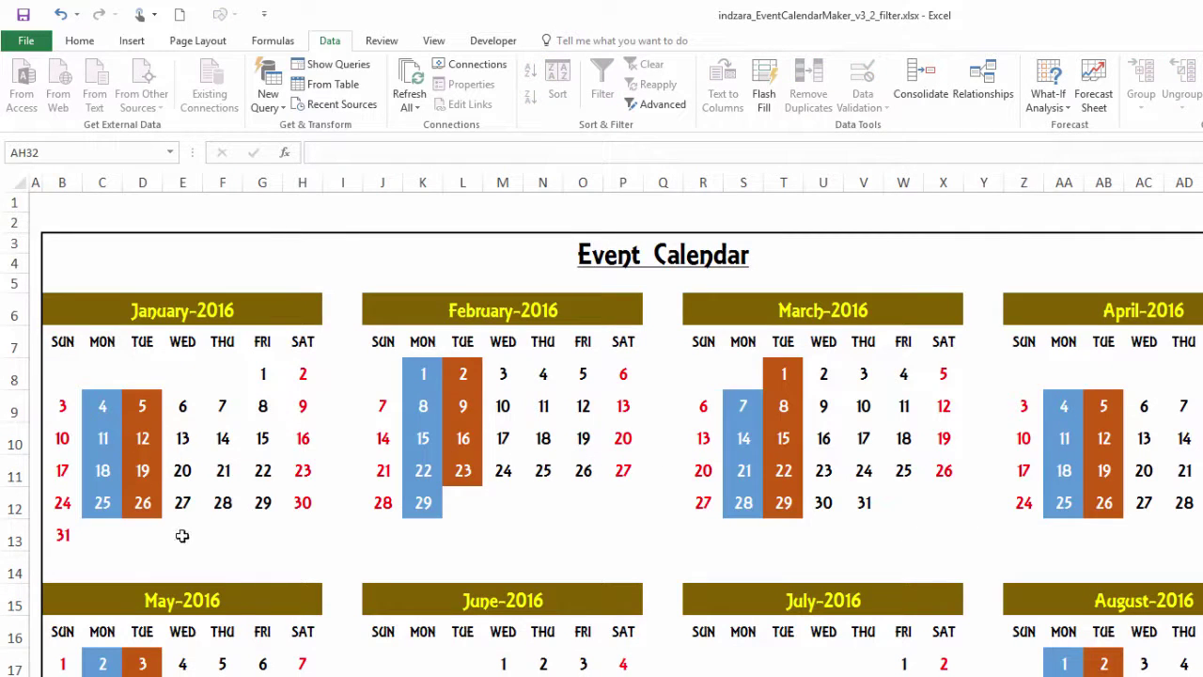
key("ctrl+Page_Up")
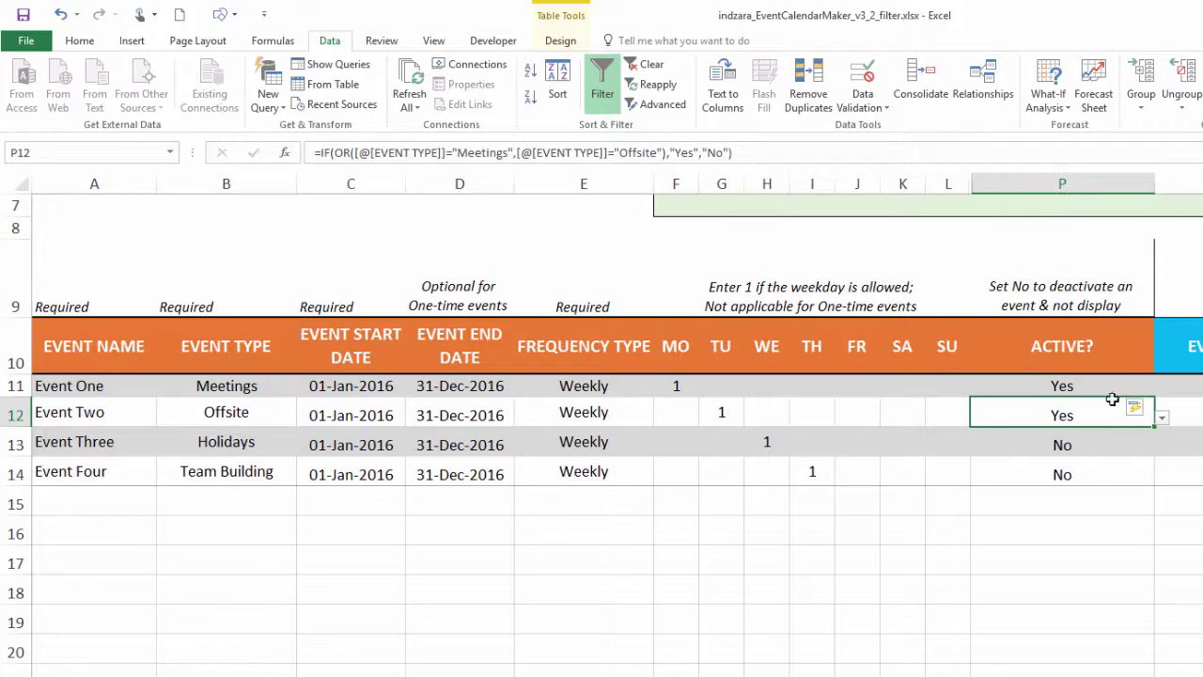
left_click(687, 154)
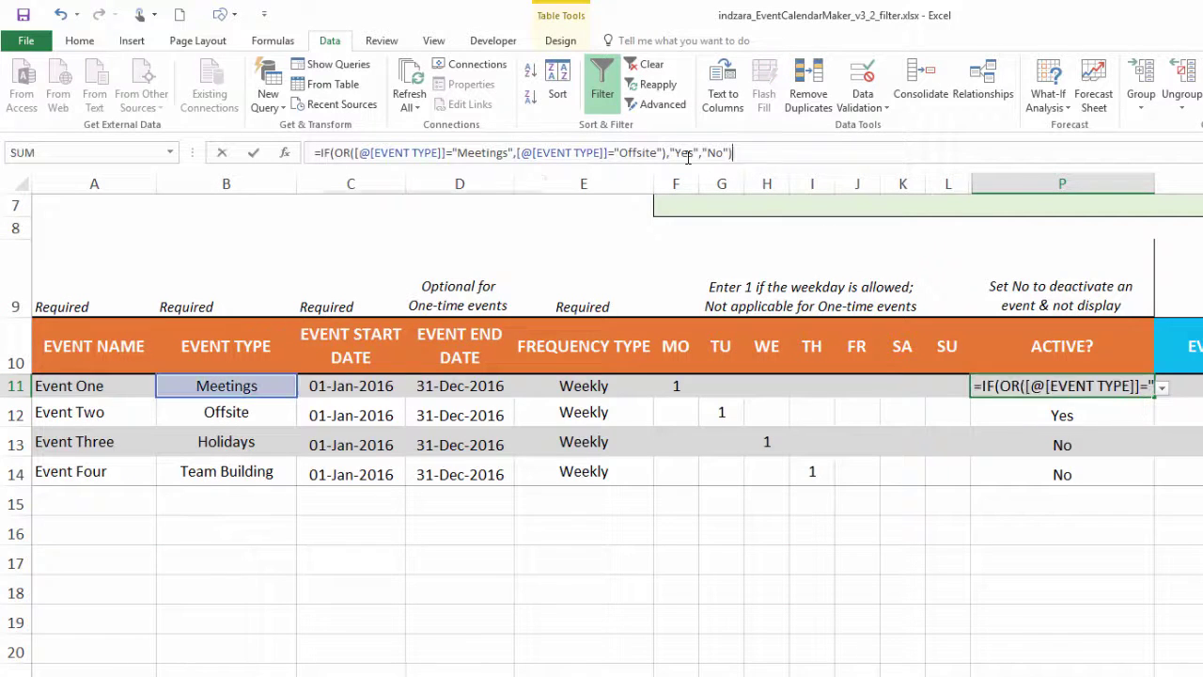
key("BackSpace")
key("BackSpace")
type("No")
key("Delete")
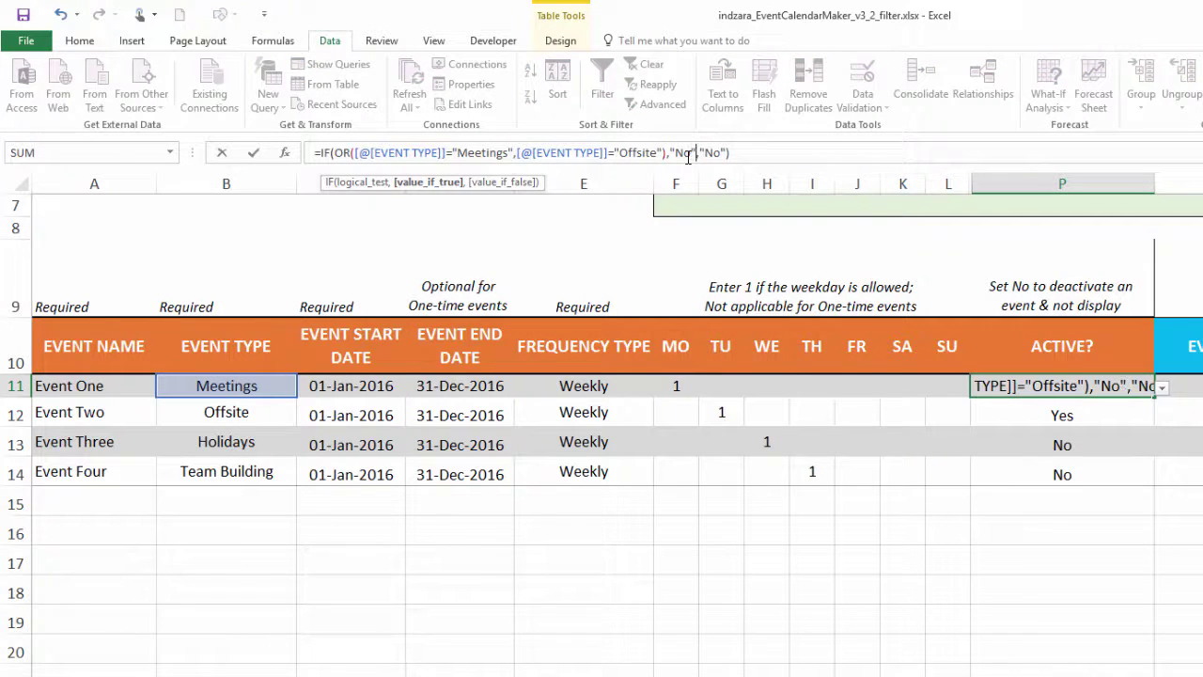
key("Right")
key("Right")
key("Right")
key("Delete")
key("Delete")
type("Yes")
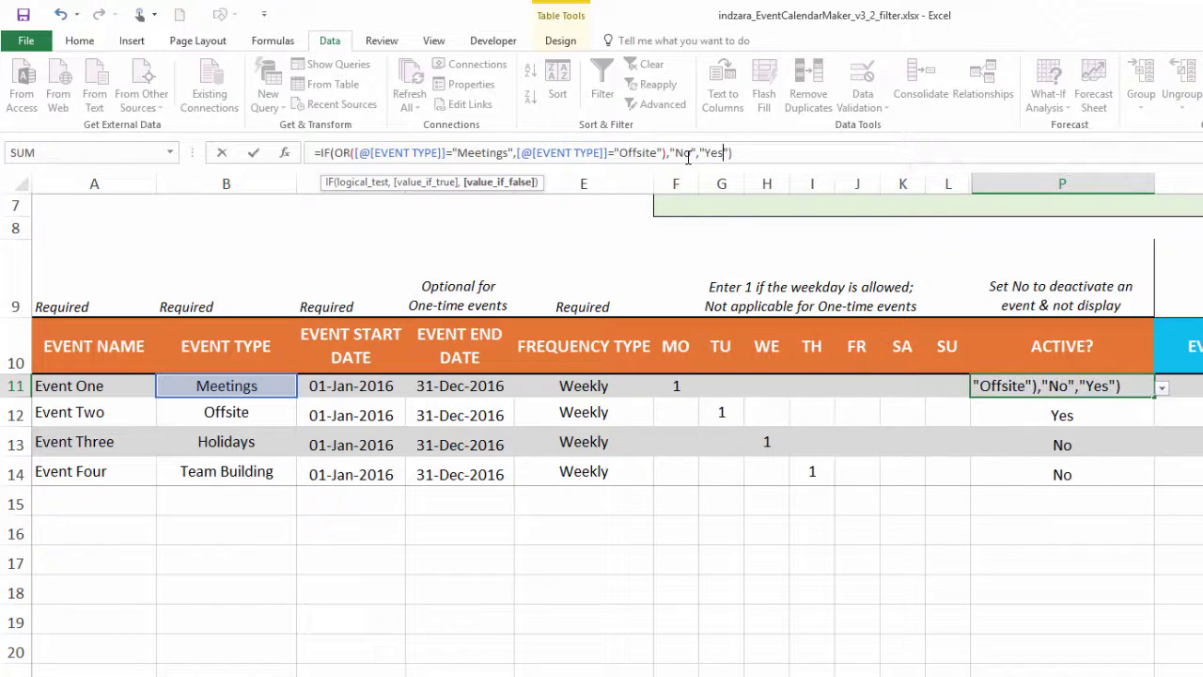
key("Return")
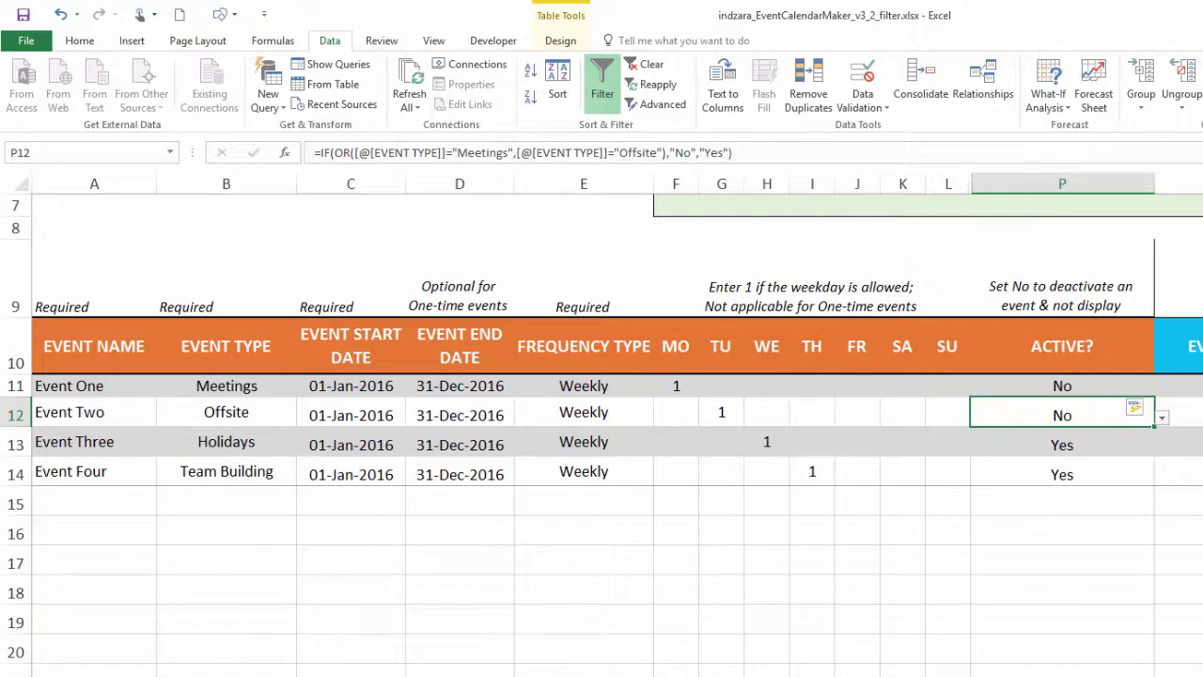
key("ctrl+Page_Down")
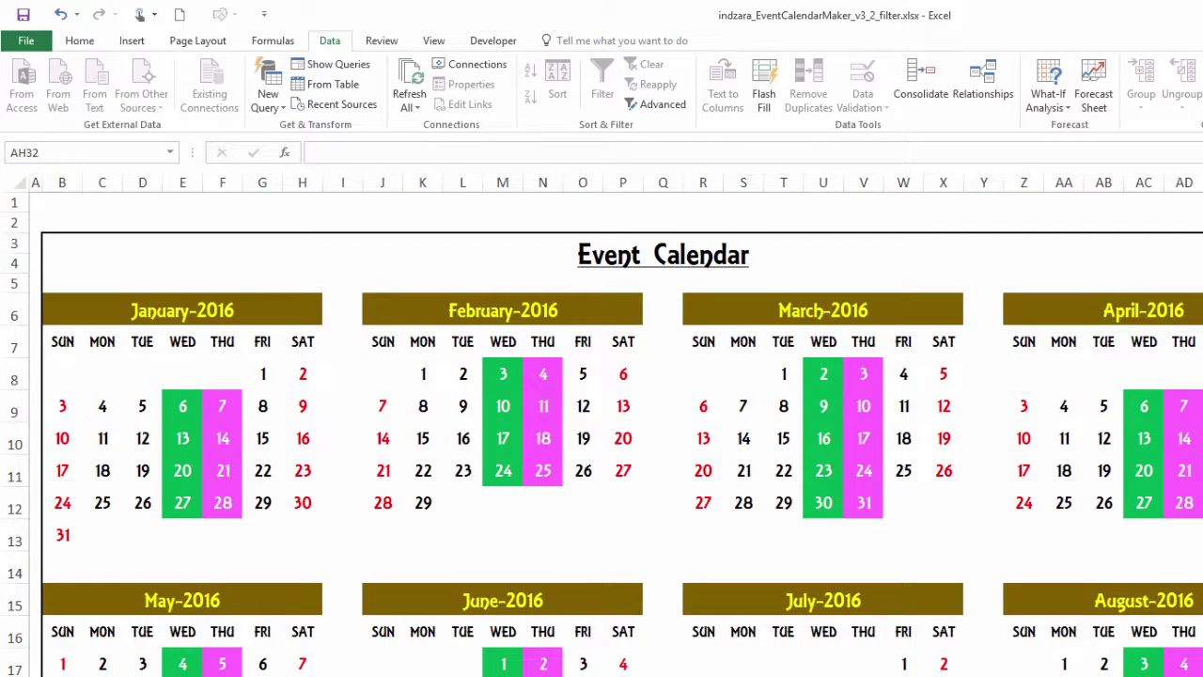
key("ctrl+Page_Up")
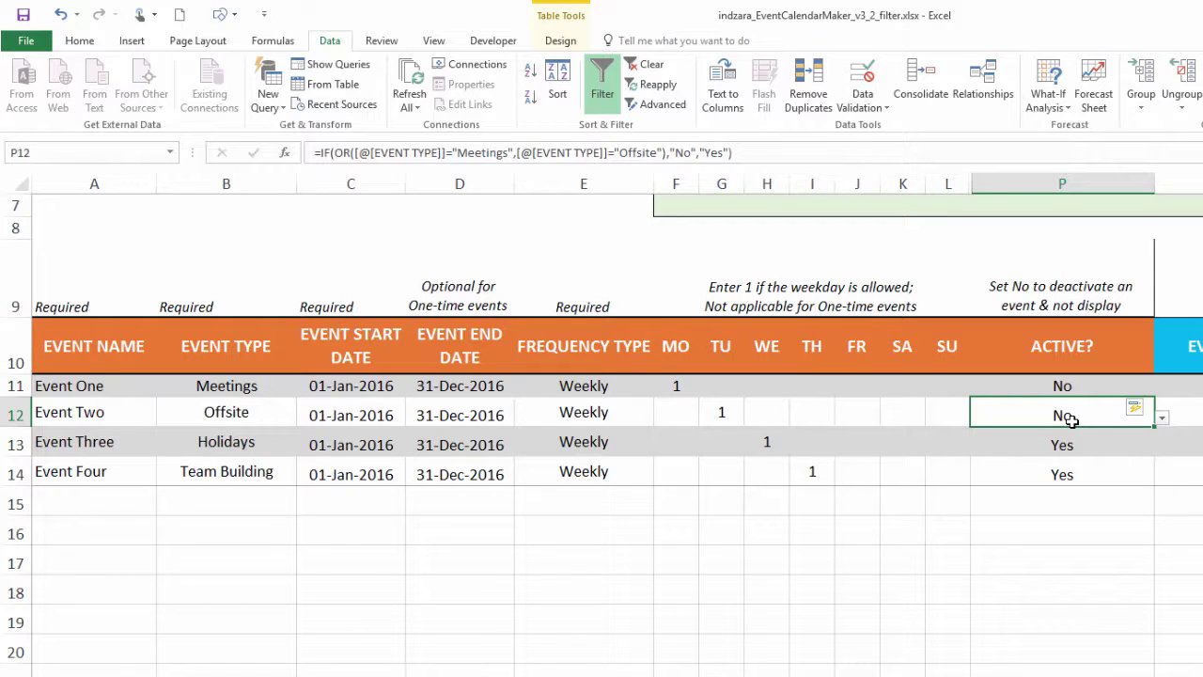
left_click(1119, 442)
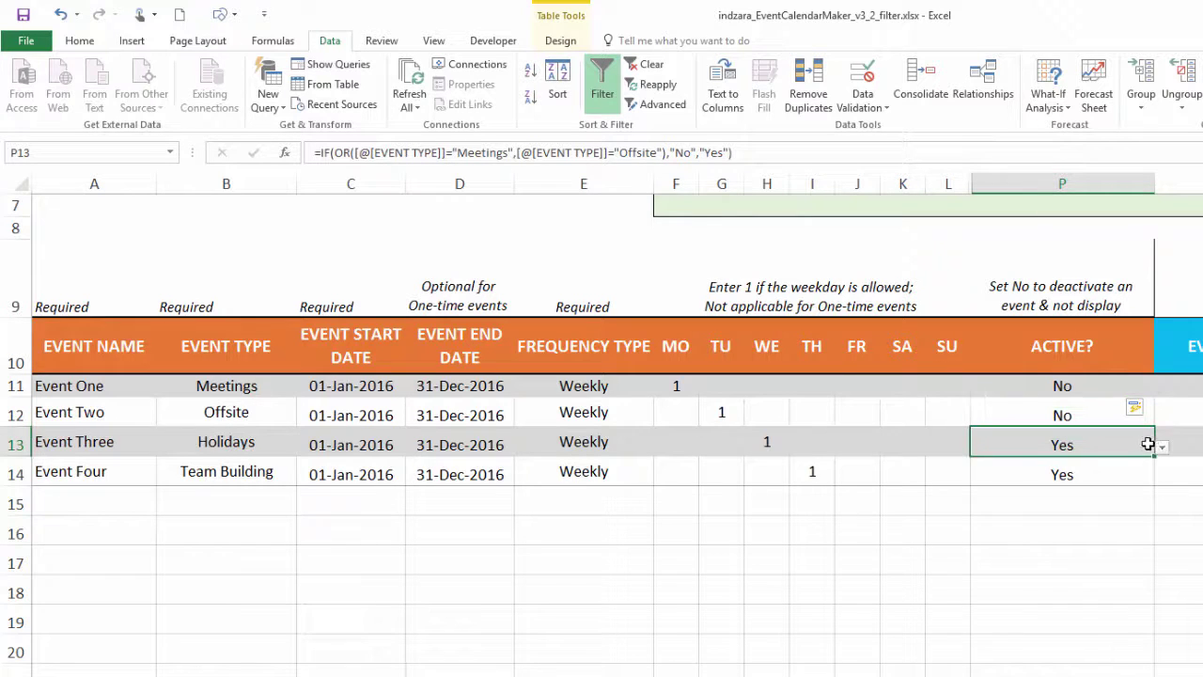
left_click(1161, 448)
left_click(1120, 448)
left_click(1099, 389)
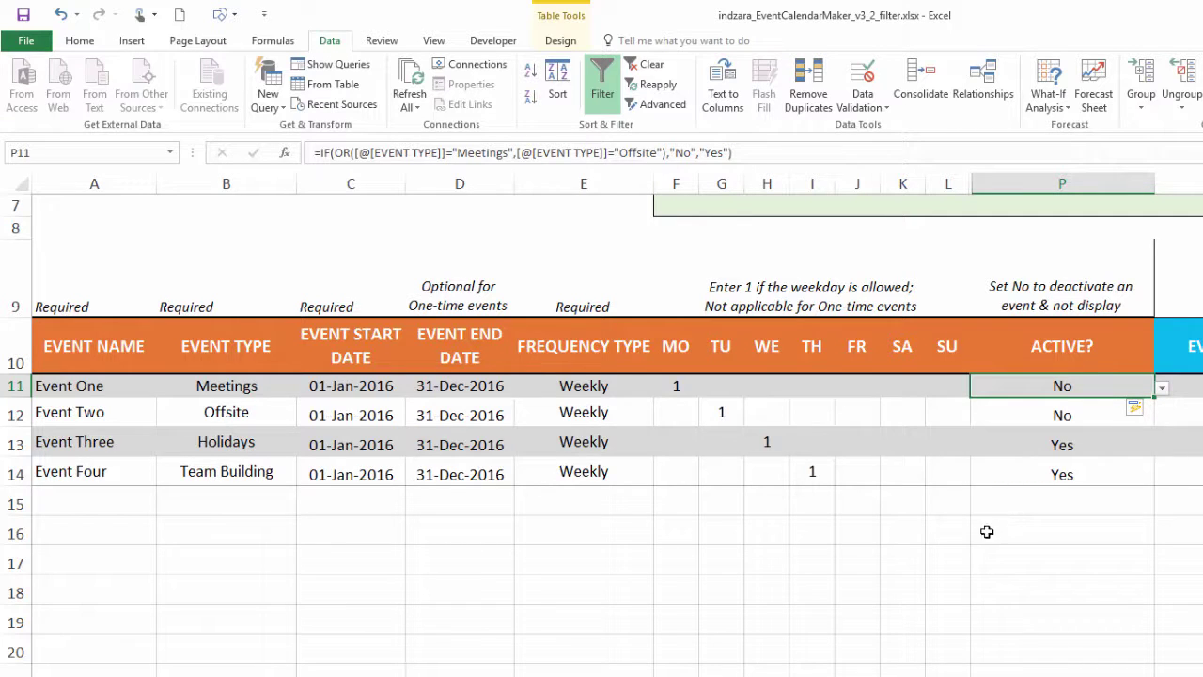
Enter Event Five in row 15 with event type Offsite.
left_click(116, 500)
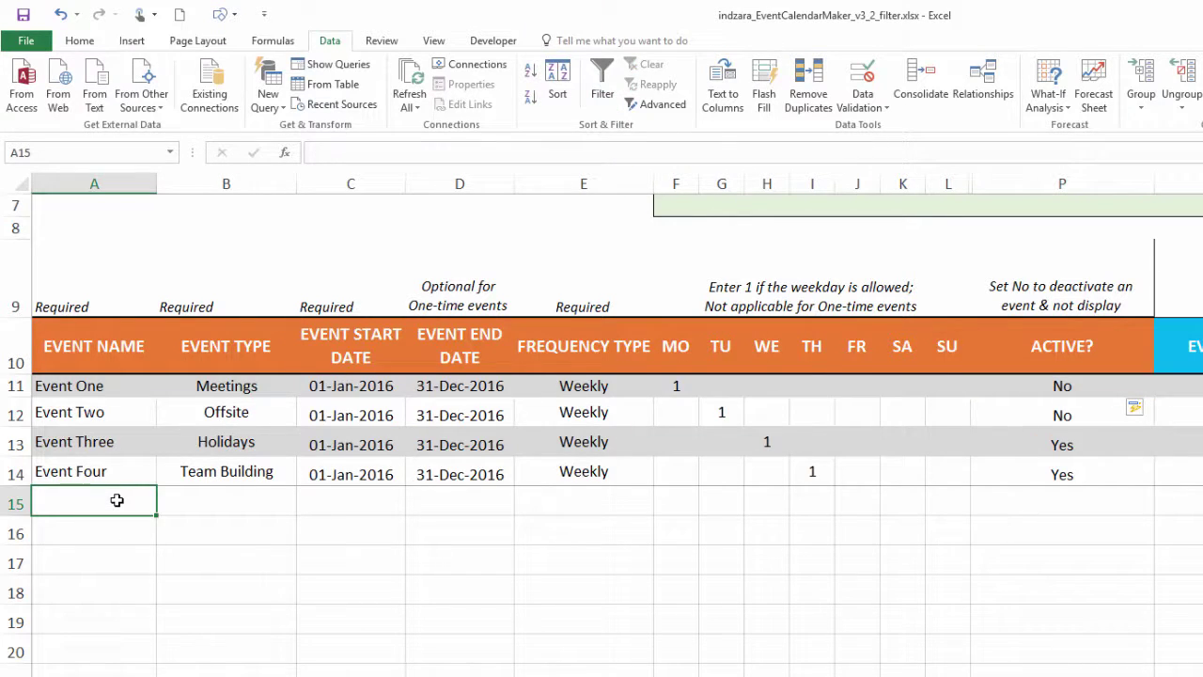
type("Ev")
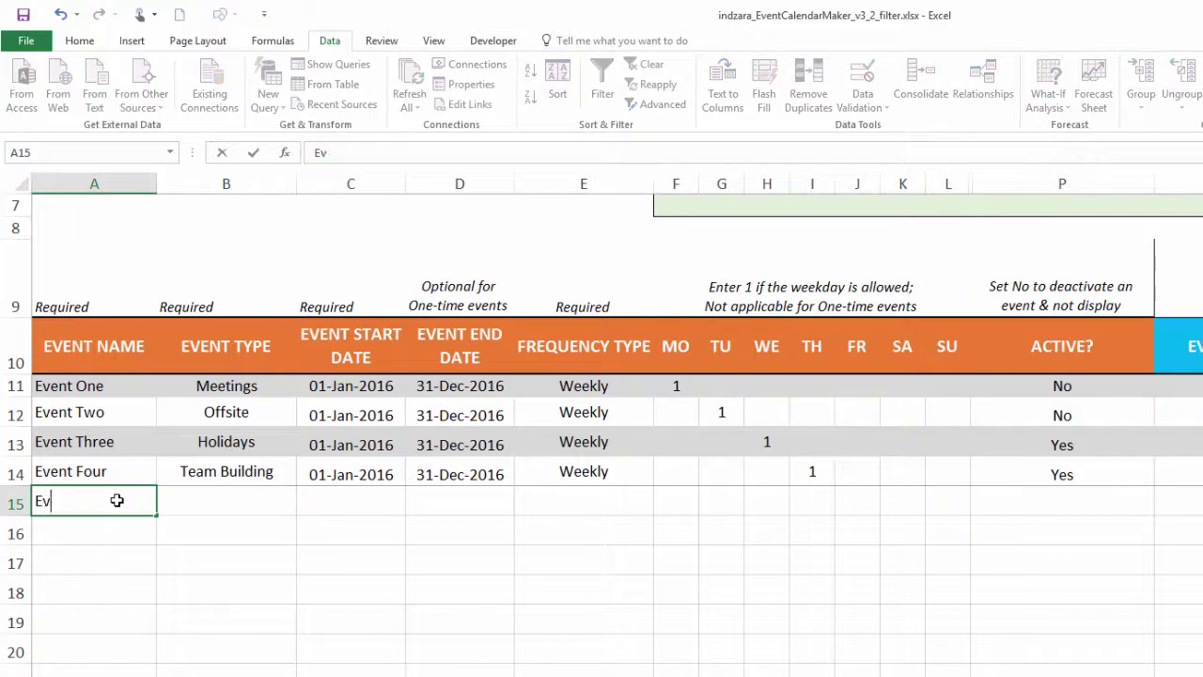
type("ent Five")
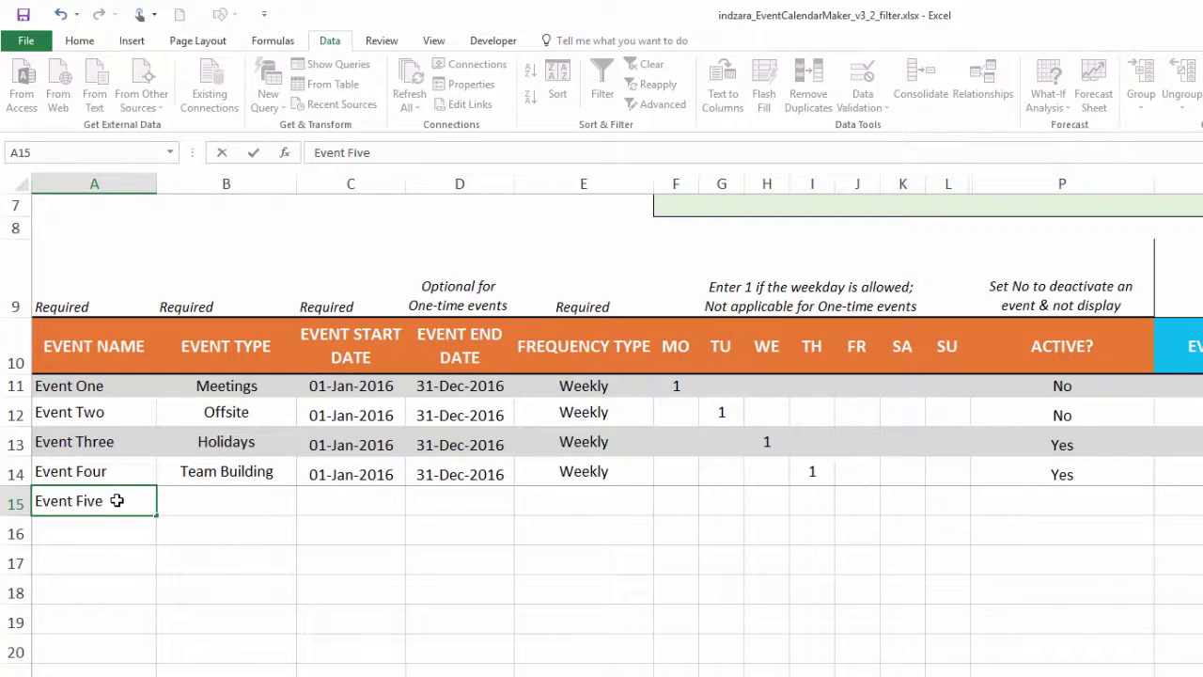
key("Tab")
left_click(303, 506)
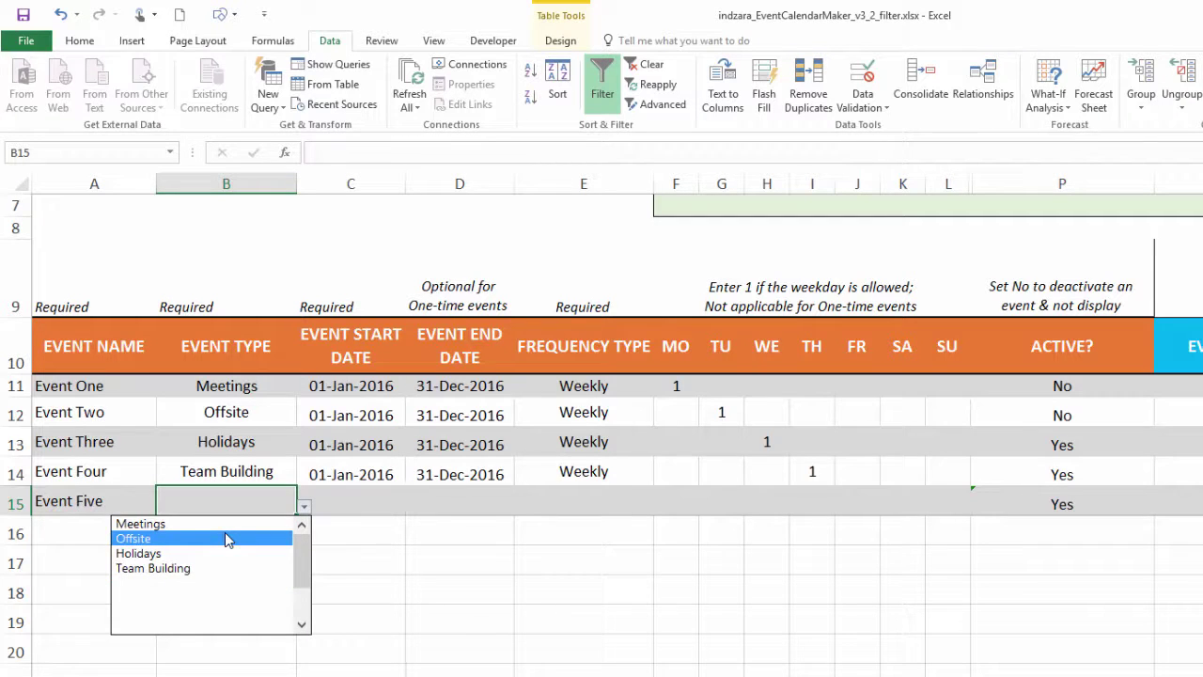
left_click(225, 538)
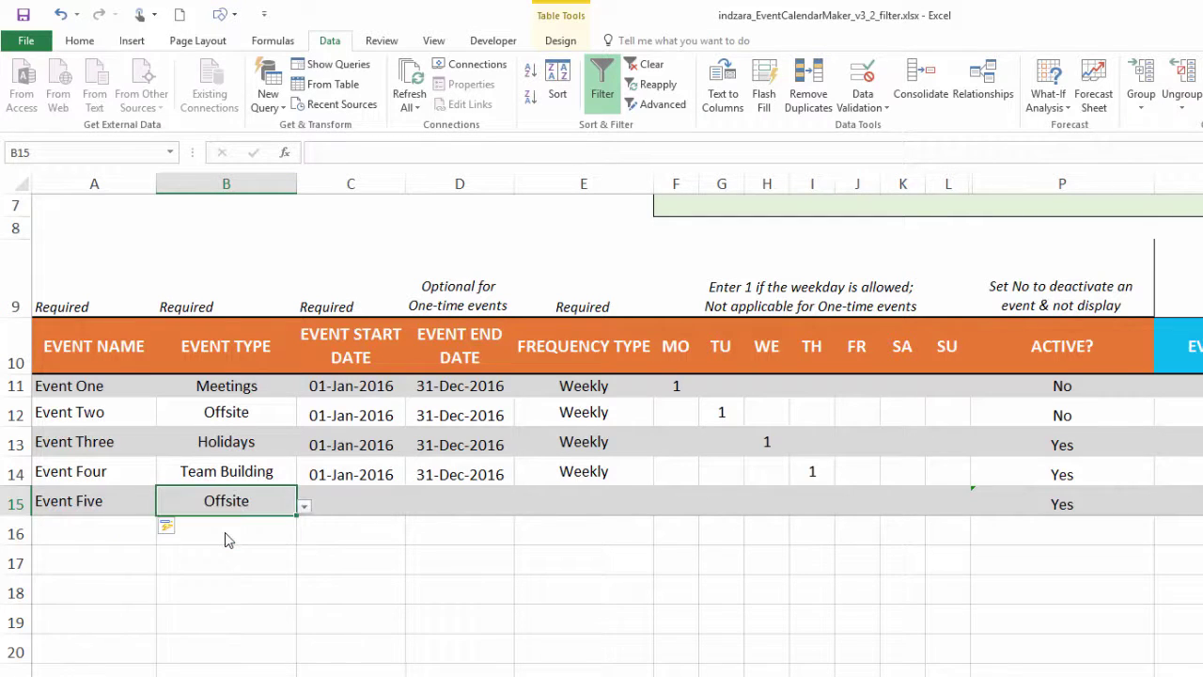
key("Tab")
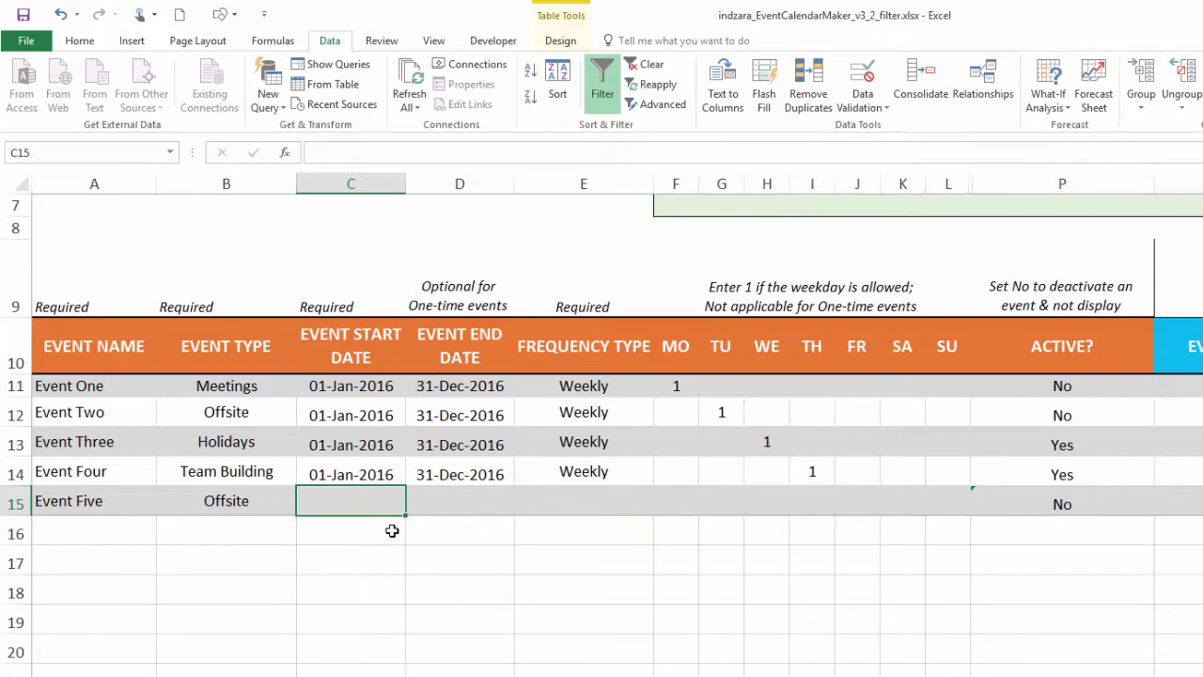
Schedule Event Five from 1/1/2016 to 12/31/2016, Weekly, with 1 under Friday.
type("1/1/2016")
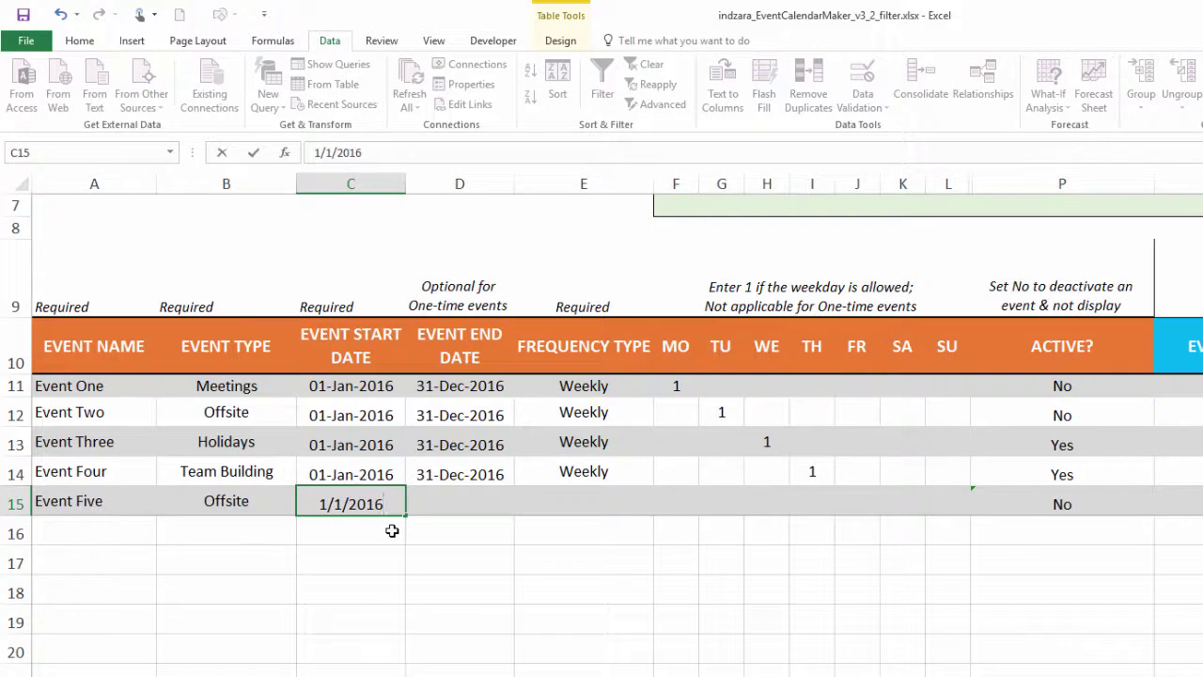
left_click(499, 505)
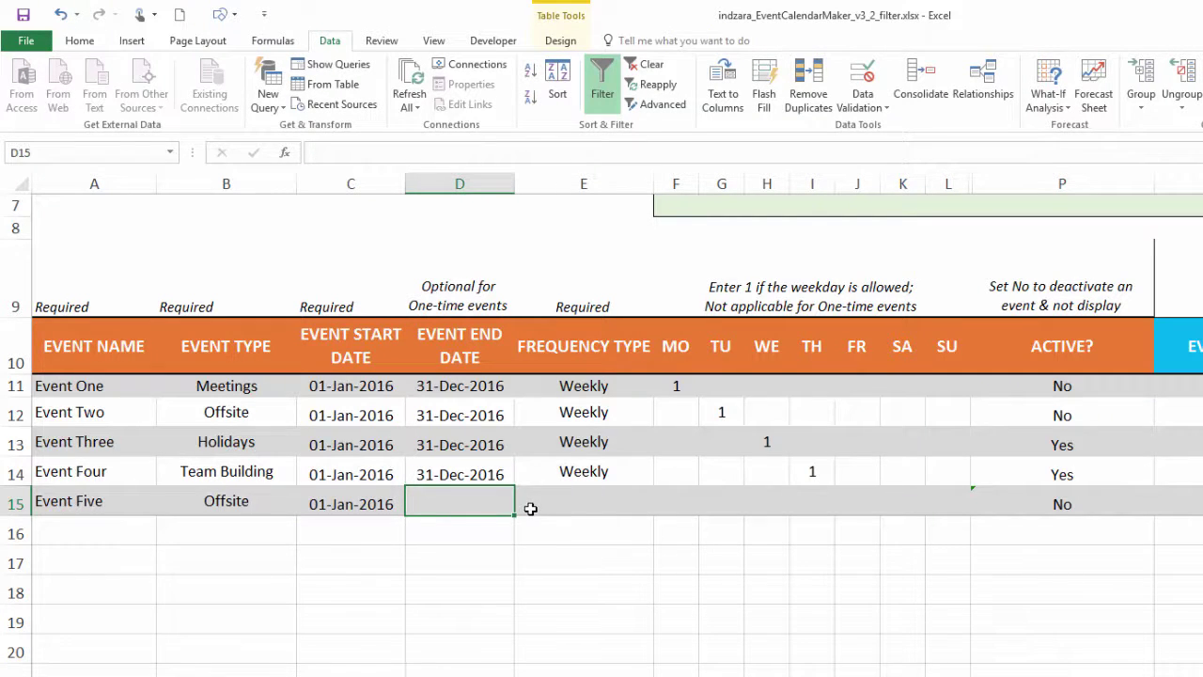
type("12/31/2016")
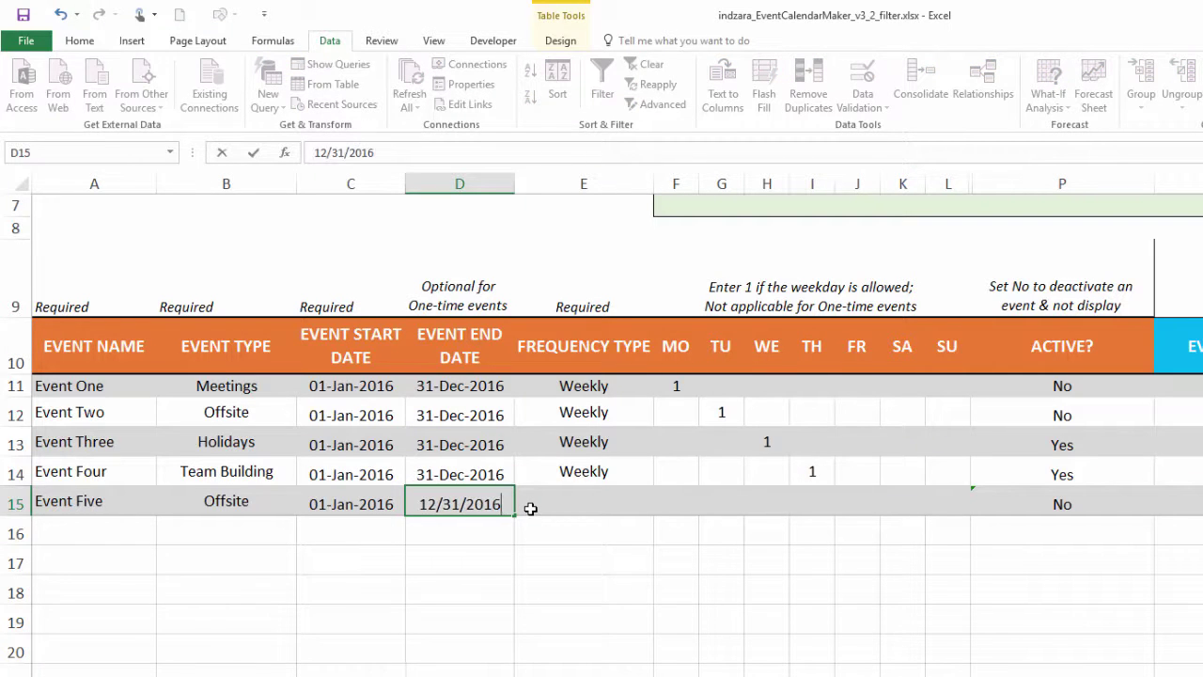
key("Tab")
type("Weekly")
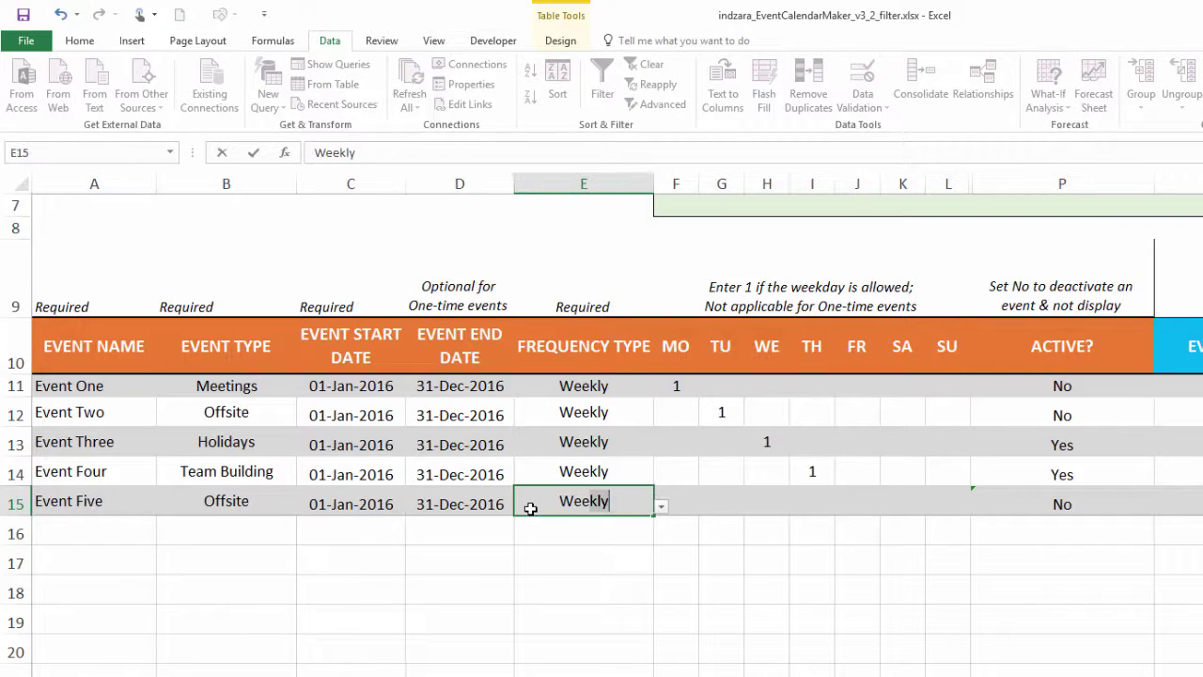
key("Tab")
key("Tab")
key("Tab")
key("Tab")
key("Tab")
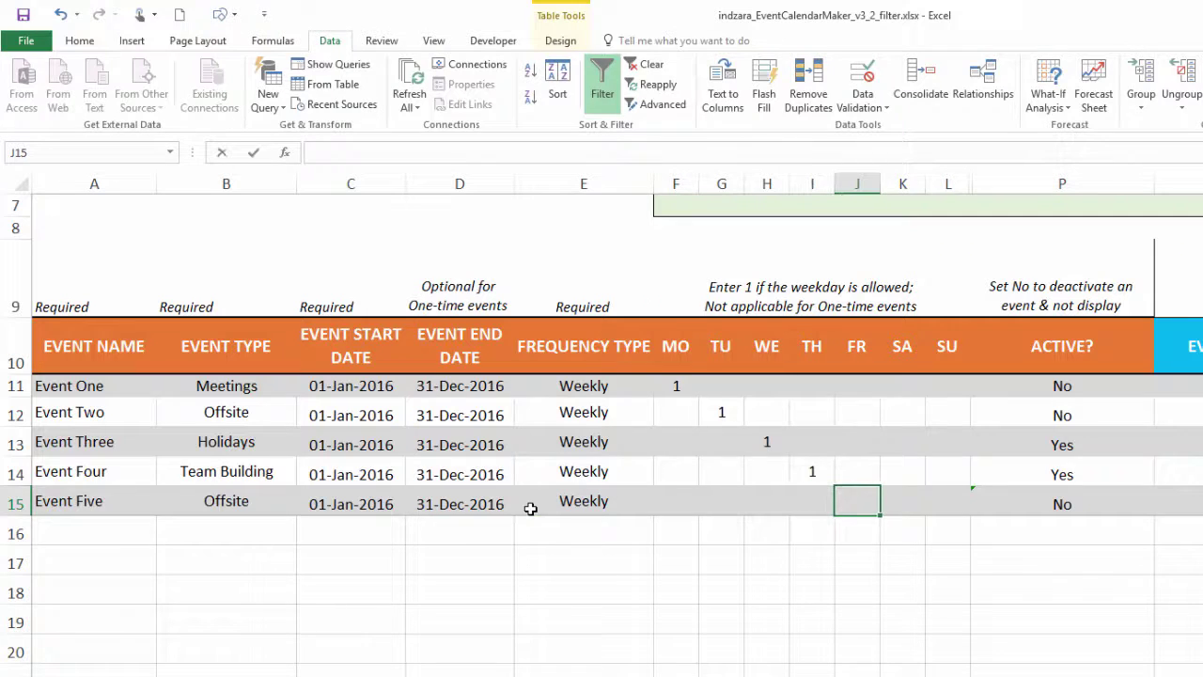
type("1")
key("Tab")
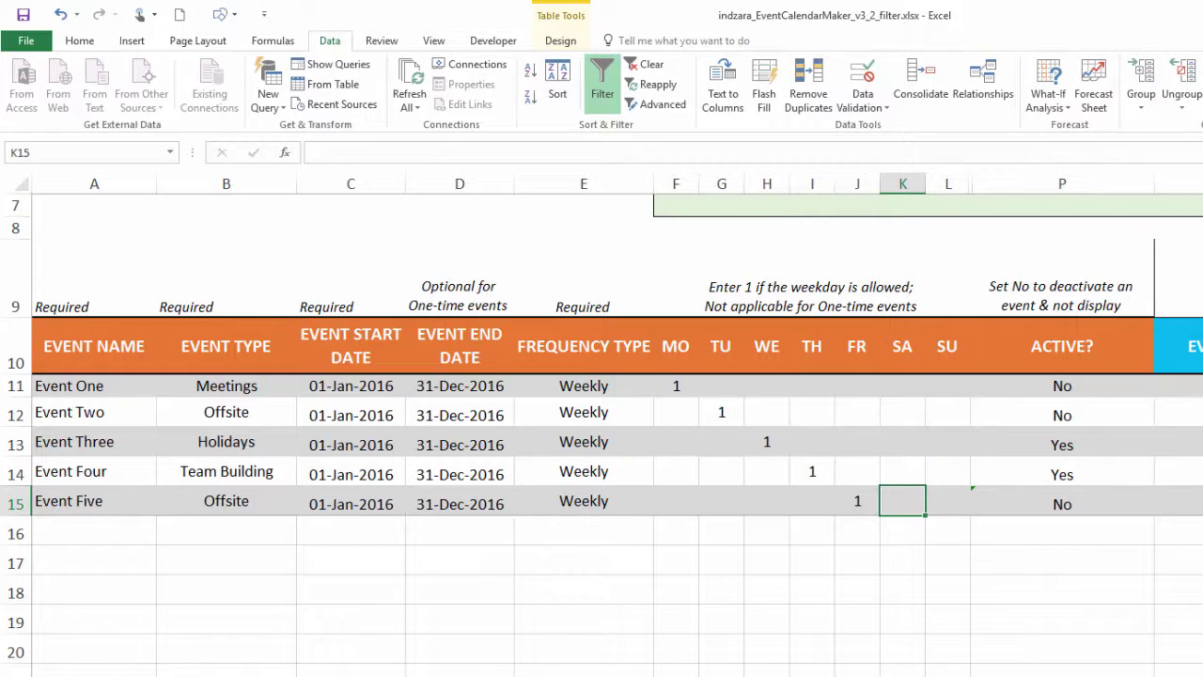
key("ctrl+Page_Down")
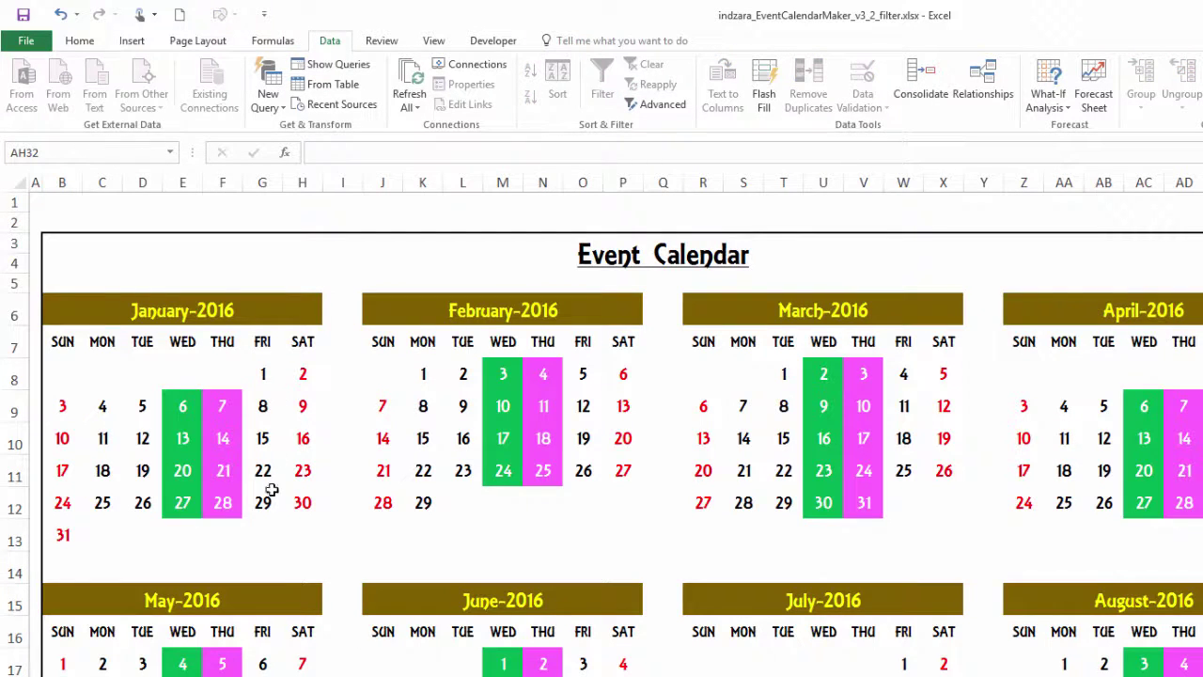
key("ctrl+Page_Up")
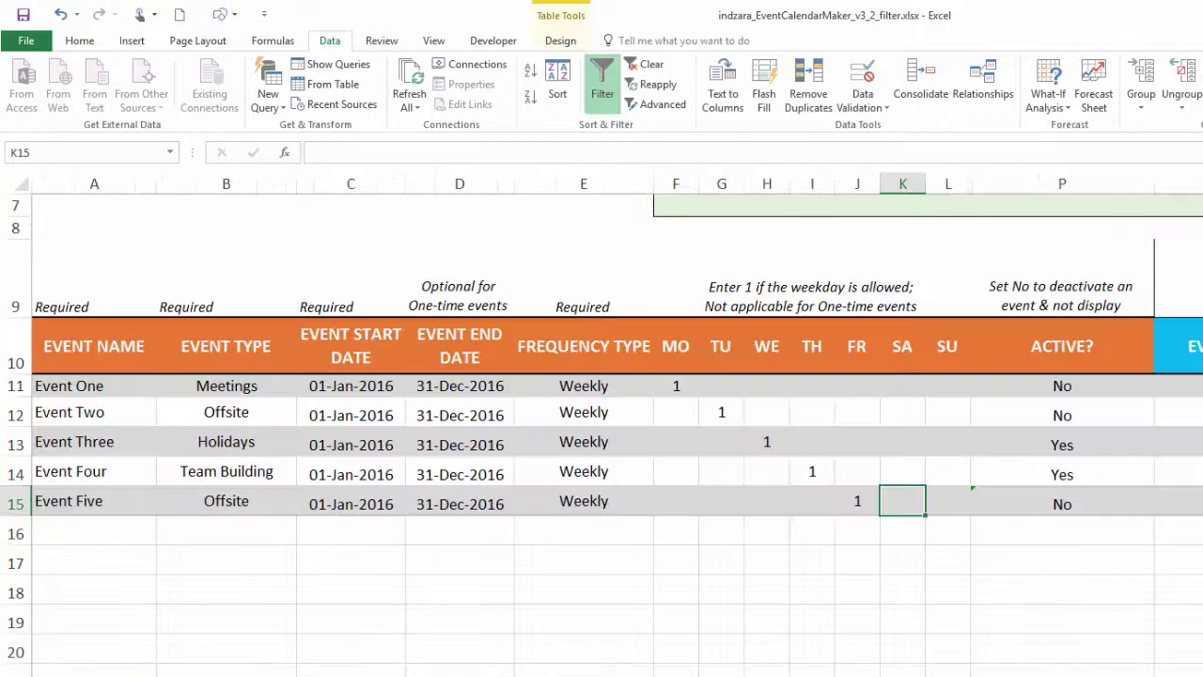
Switch Event Five's type to Holidays and view its Fridays on the Event Calendar.
left_click(273, 500)
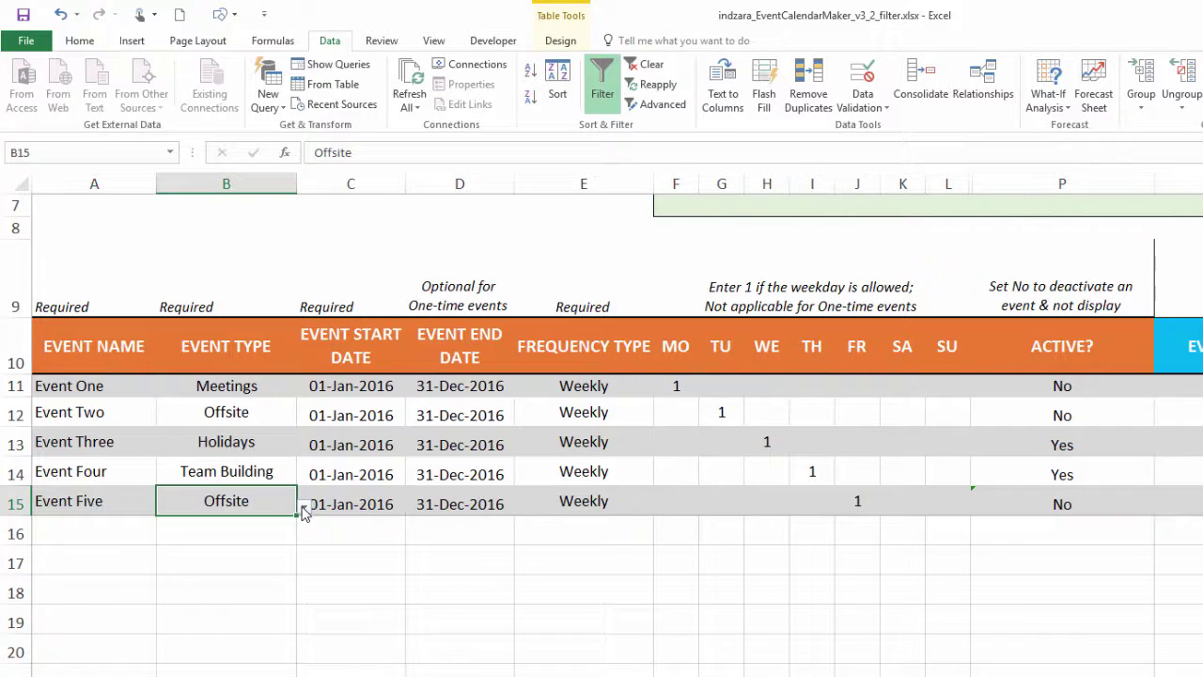
left_click(304, 508)
left_click(270, 538)
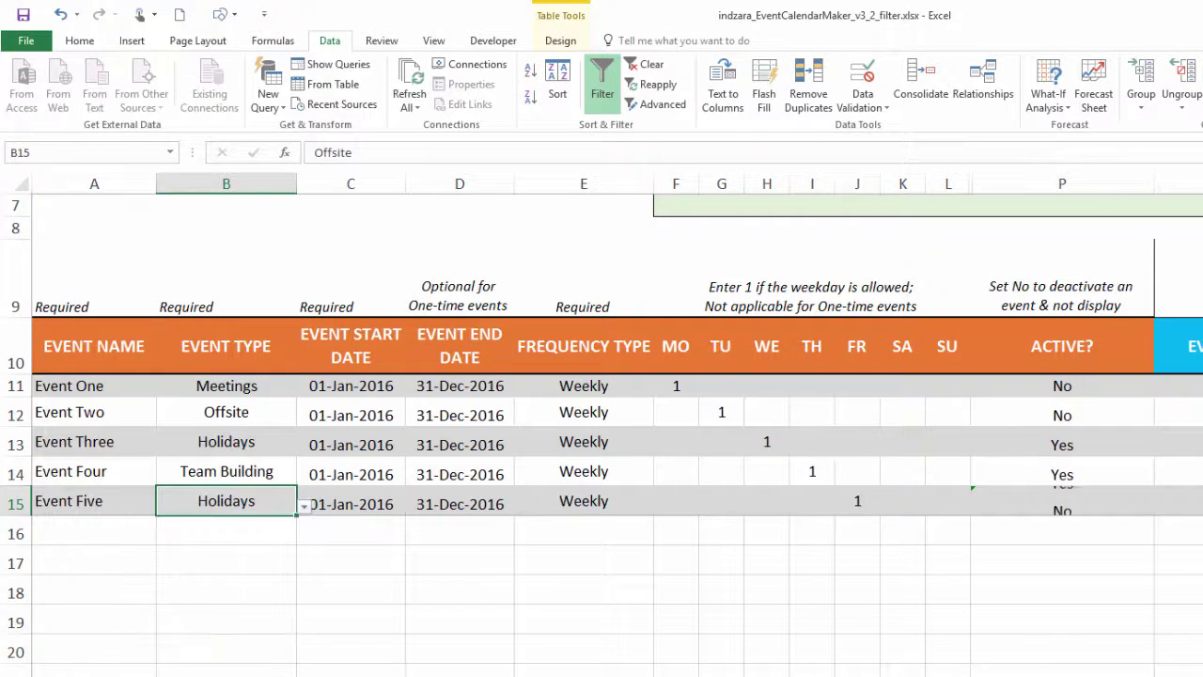
key("ctrl+Page_Down")
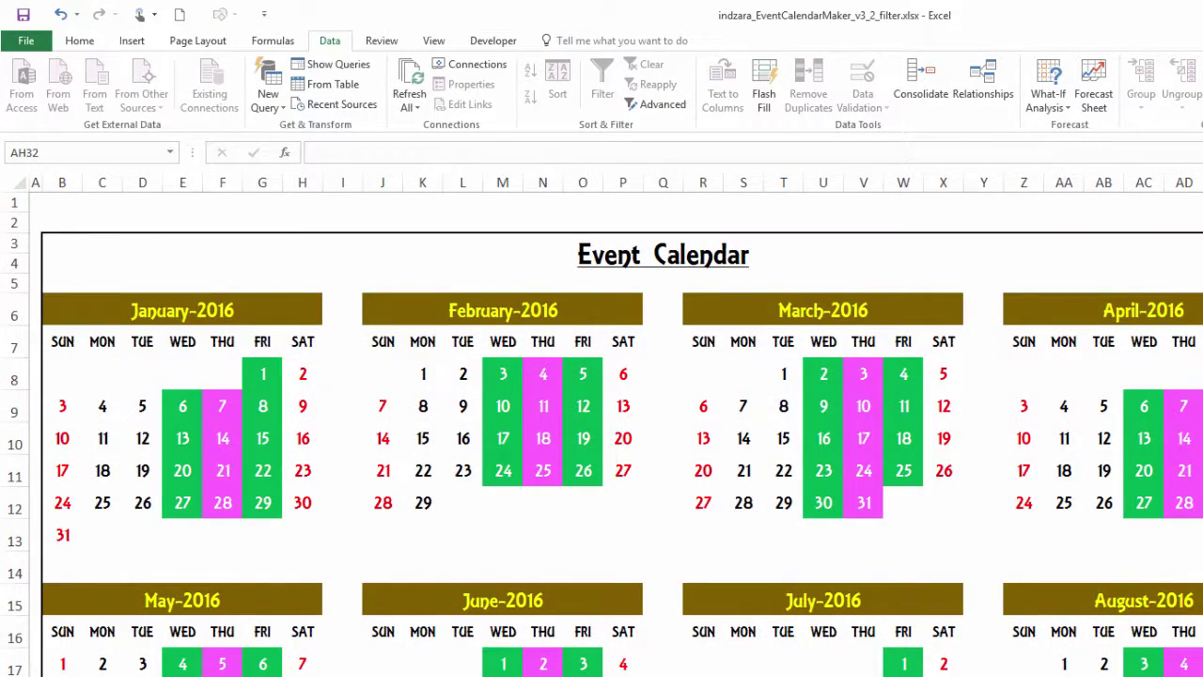
key("ctrl+Page_Up")
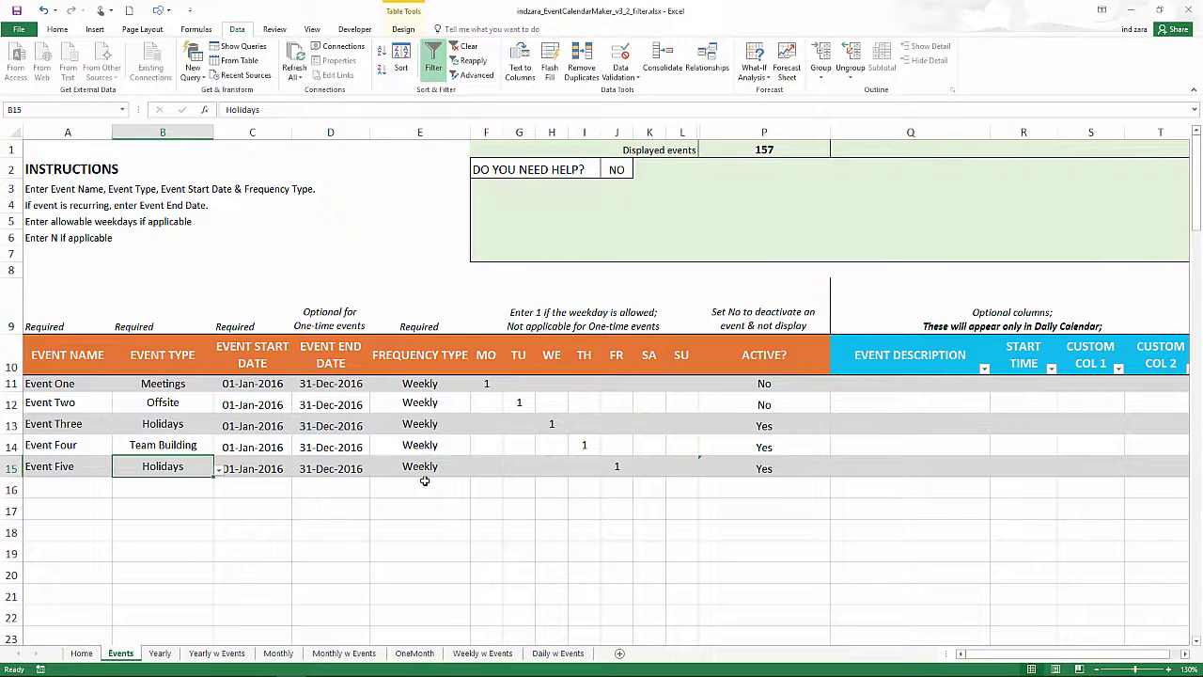
left_click(756, 403)
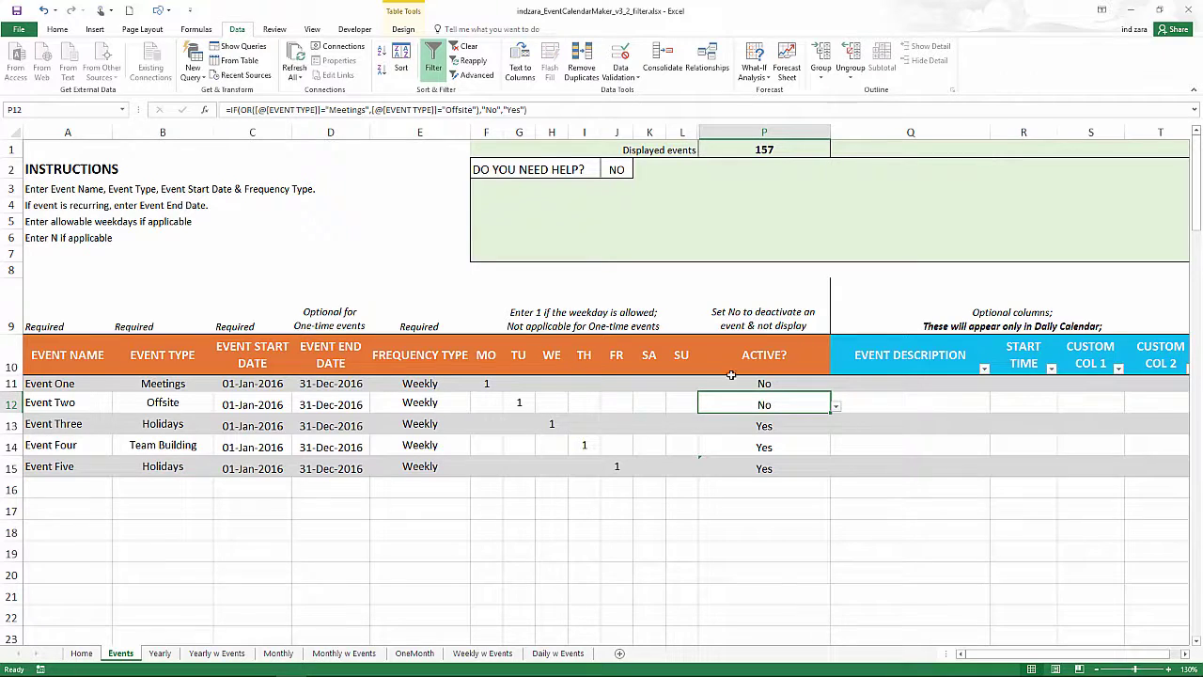